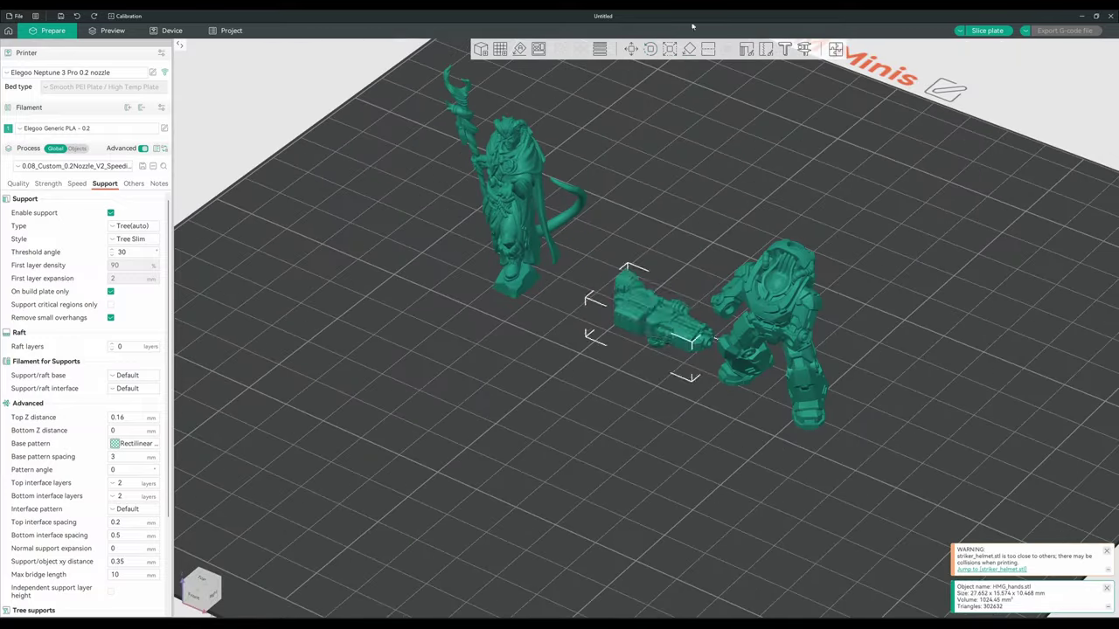
# Clone the basic_pad shoulder pad on the build plate.
pyautogui.press('r')
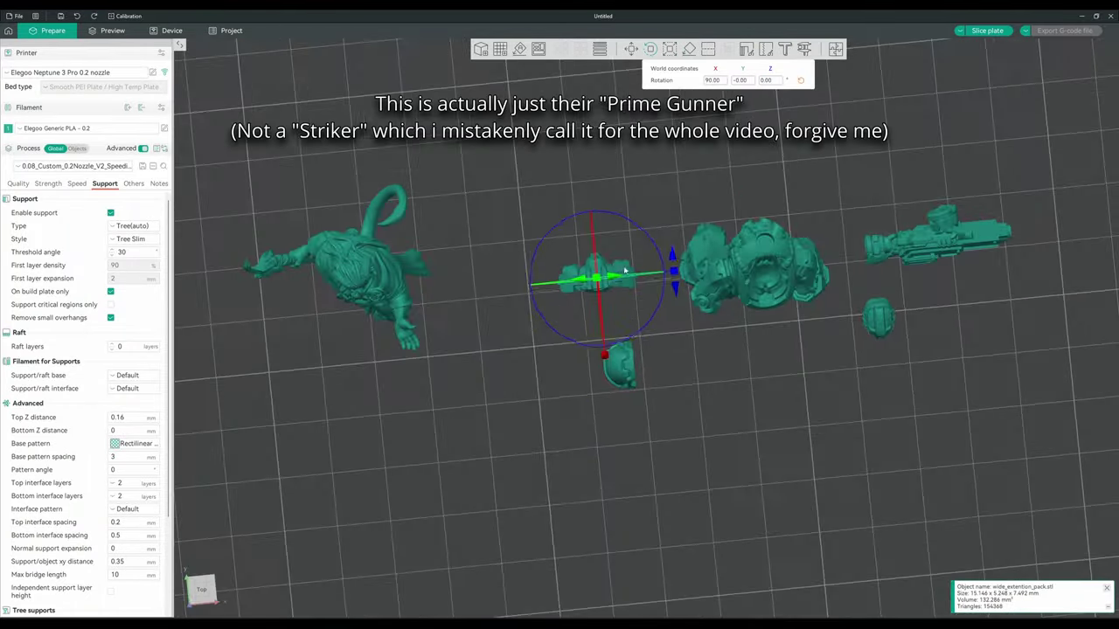
pyautogui.rightClick(627, 370)
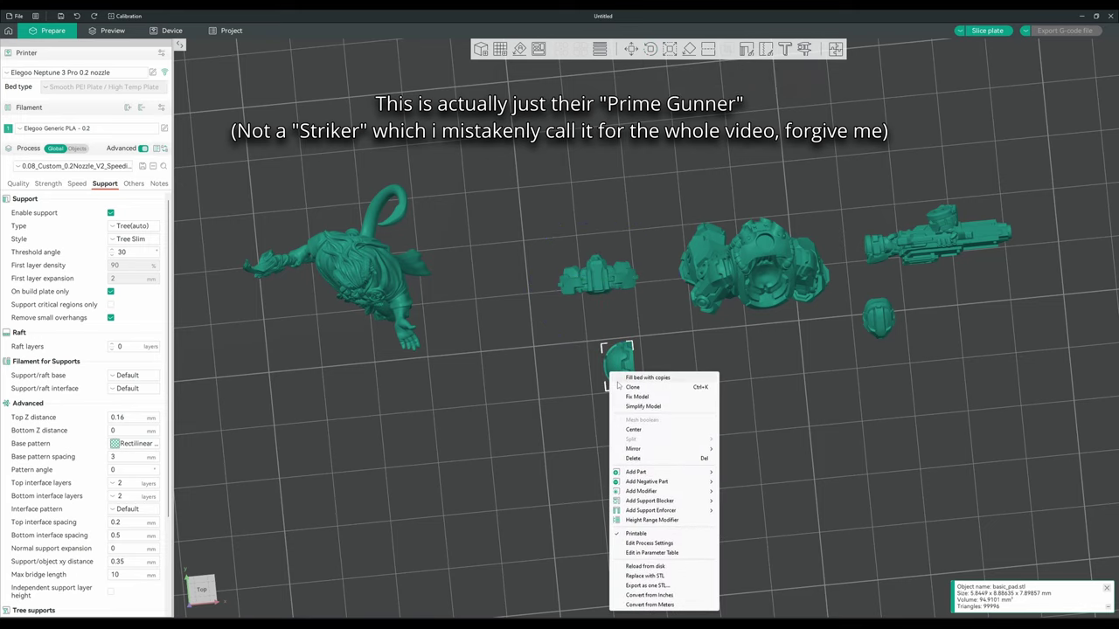
pyautogui.click(632, 386)
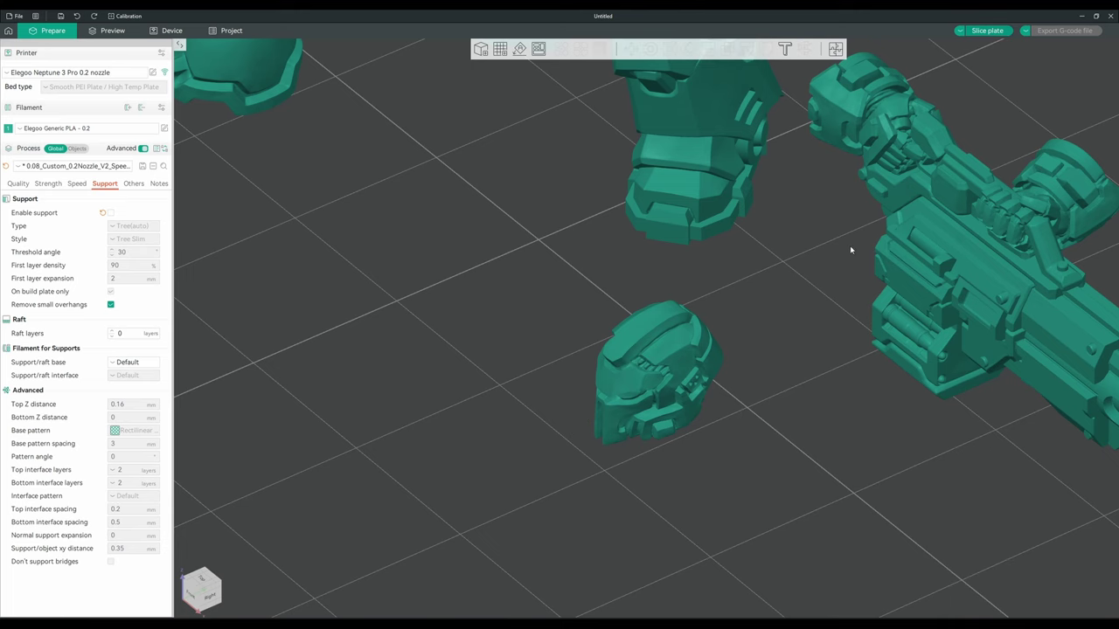
# Examine the helmet's overhangs in the sliced preview without supports.
pyautogui.scroll(2, 728, 337)
pyautogui.moveTo(728, 338); pyautogui.dragTo(747, 312, button='right')
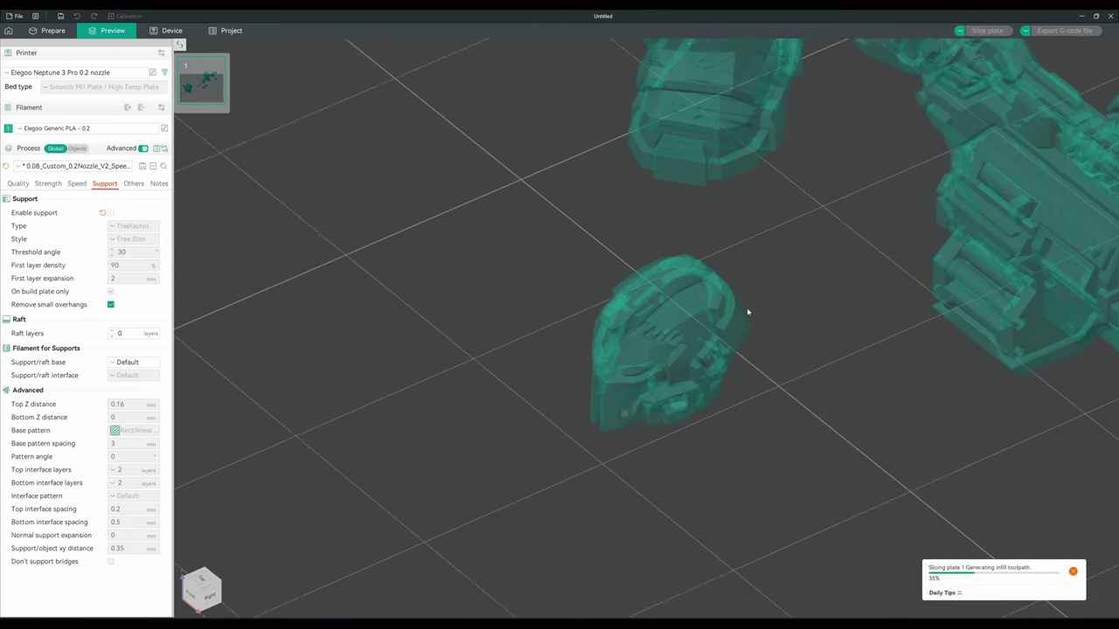
pyautogui.scroll(3, 748, 323)
pyautogui.scroll(-1, 725, 305)
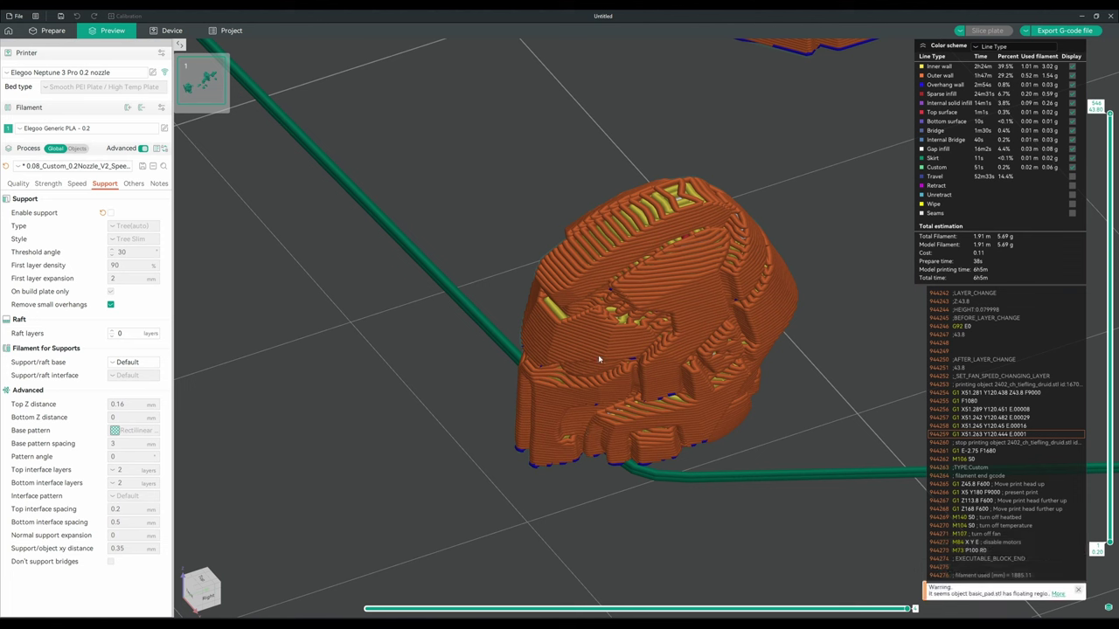
pyautogui.moveTo(599, 358); pyautogui.dragTo(542, 295)
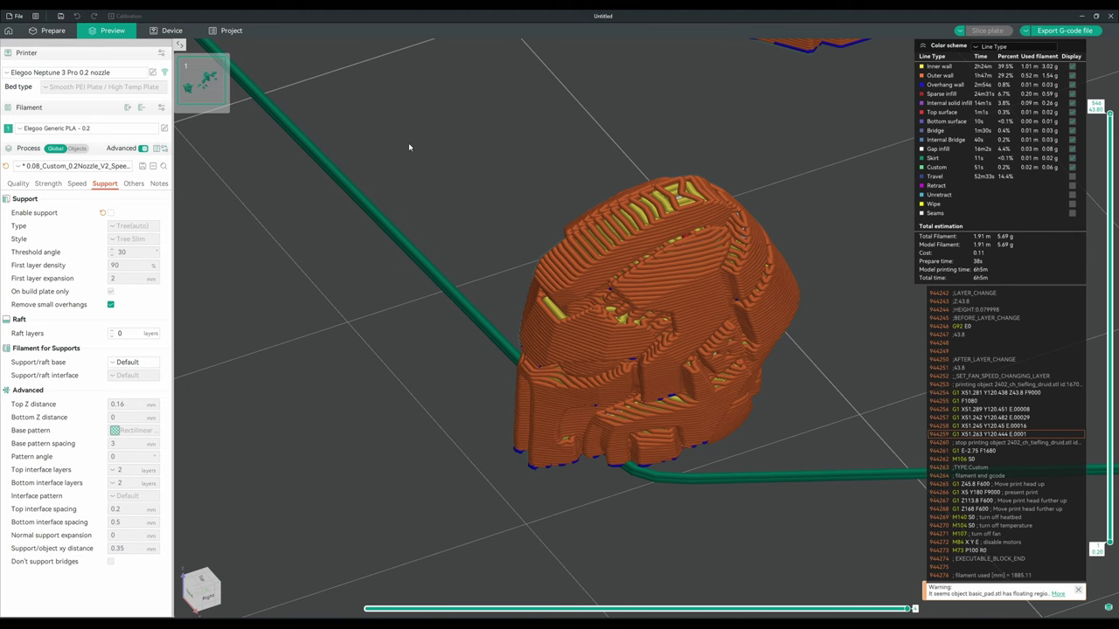
# Rotate the helmet about the X axis to about 321° and check its overhangs in the sliced preview.
pyautogui.scroll(-5, 408, 147)
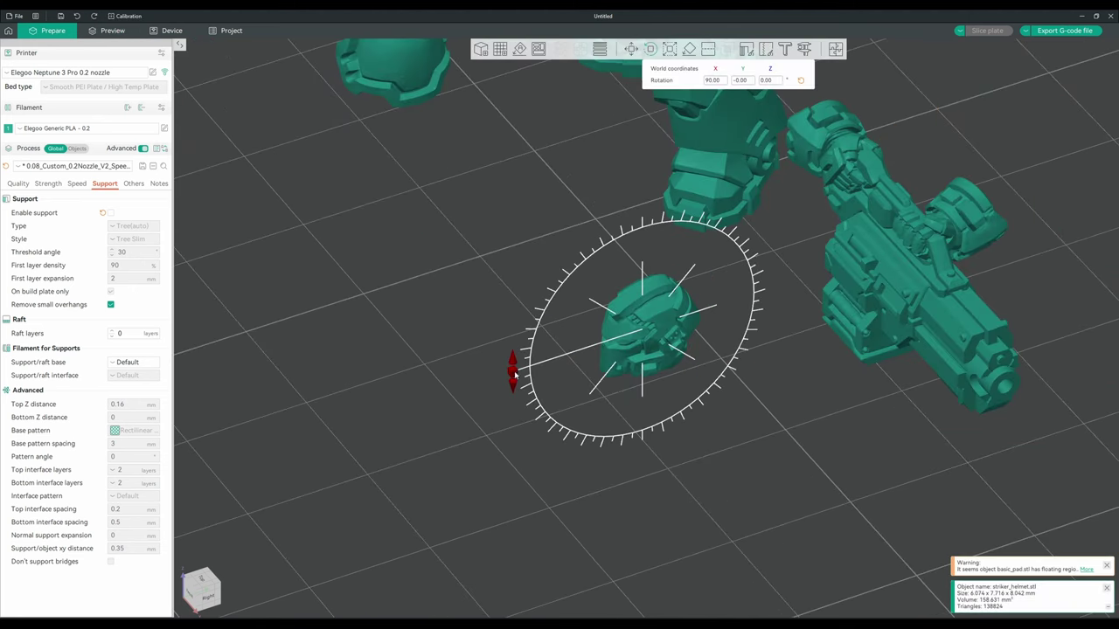
pyautogui.moveTo(514, 359); pyautogui.dragTo(523, 298)
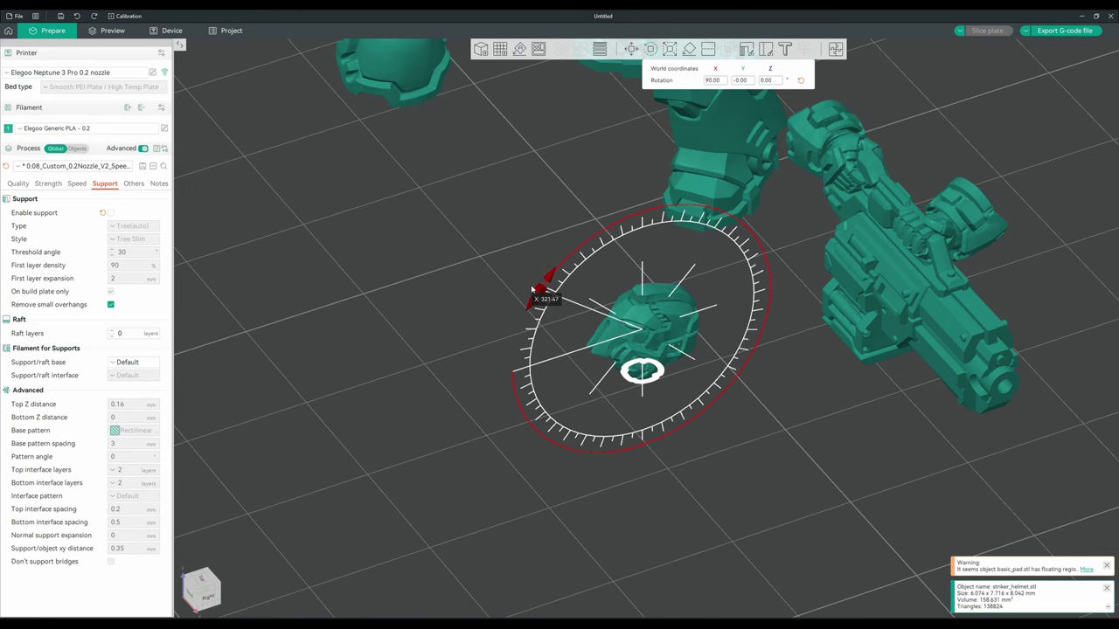
pyautogui.moveTo(532, 289); pyautogui.dragTo(532, 288)
pyautogui.moveTo(876, 405); pyautogui.dragTo(822, 450)
pyautogui.moveTo(496, 320); pyautogui.dragTo(483, 301)
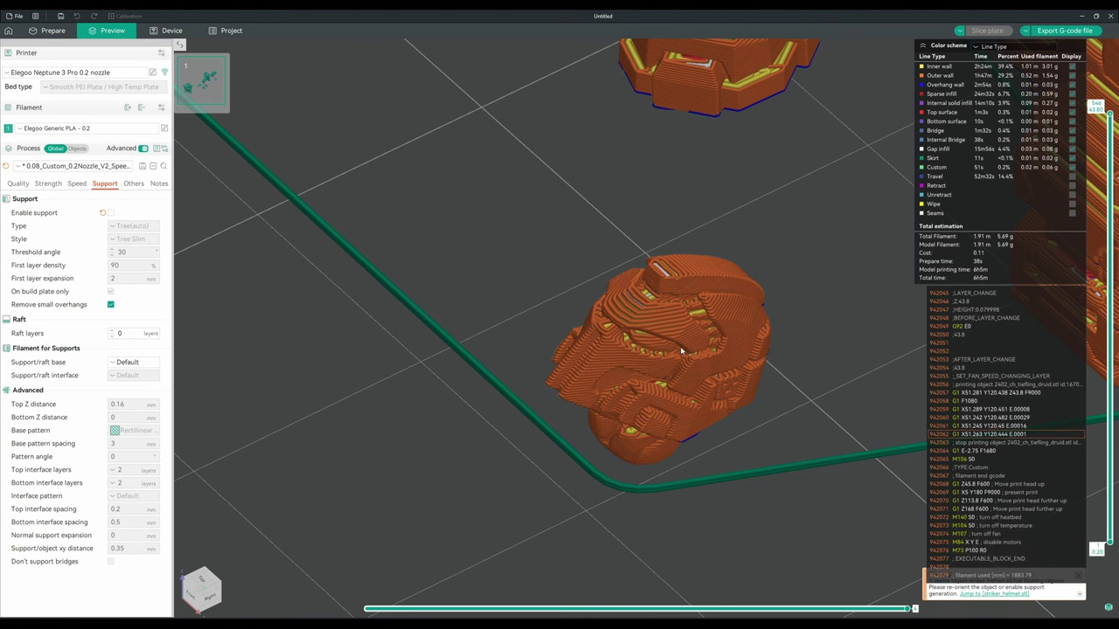
pyautogui.moveTo(619, 330); pyautogui.dragTo(666, 291)
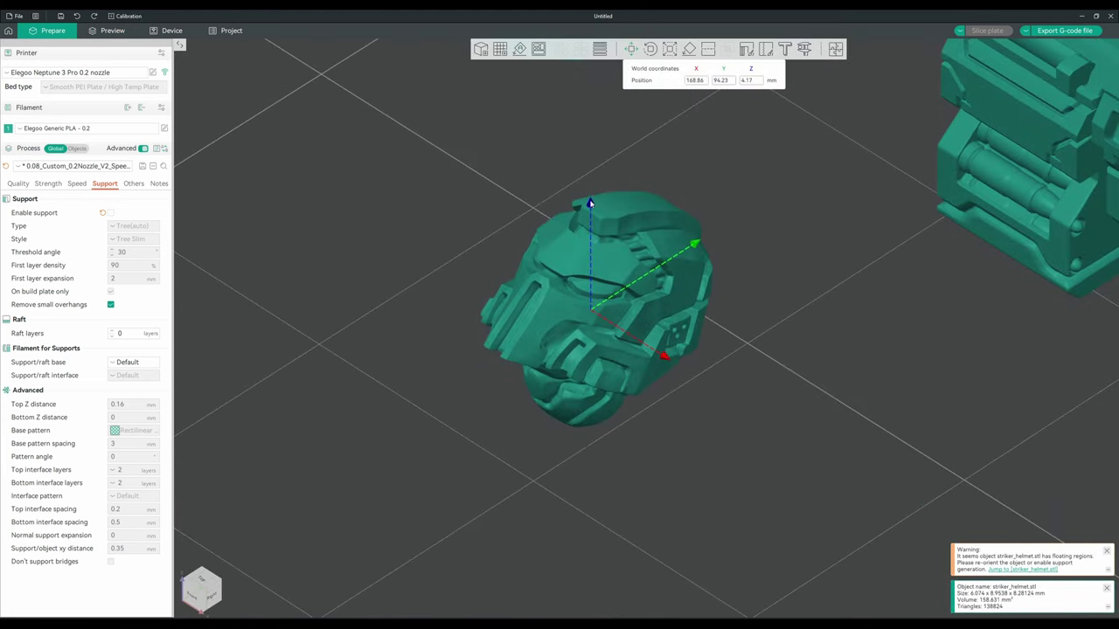
# Lower the helmet along Z to about 3.7 mm so its base sinks slightly into the build plate.
pyautogui.moveTo(590, 204); pyautogui.dragTo(592, 218)
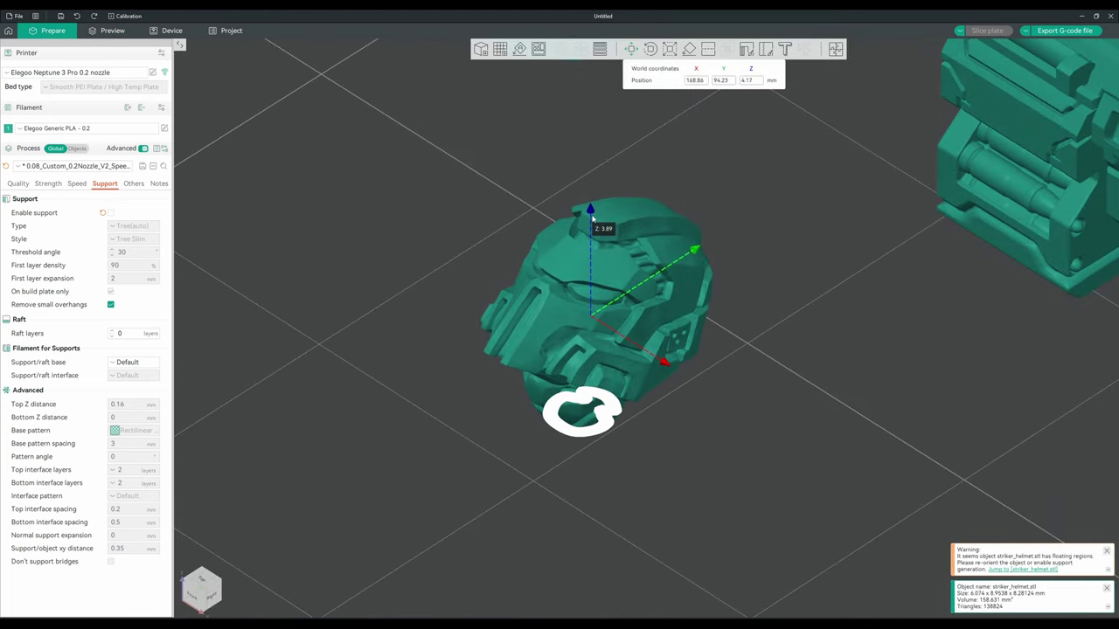
pyautogui.moveTo(792, 273)
pyautogui.mouseDown()
pyautogui.moveTo(804, 271)
pyautogui.moveTo(799, 280)
pyautogui.mouseUp()
pyautogui.click(804, 270)
pyautogui.moveTo(799, 280); pyautogui.dragTo(579, 290, button='right')
pyautogui.click(578, 273)
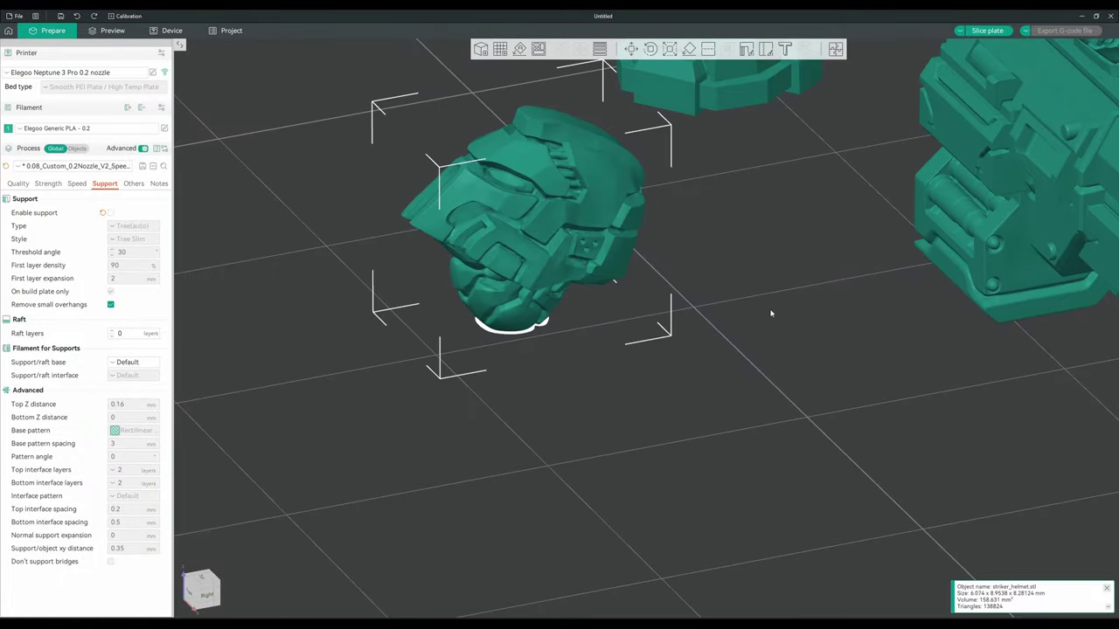
pyautogui.moveTo(772, 313); pyautogui.dragTo(760, 302)
pyautogui.press('m')
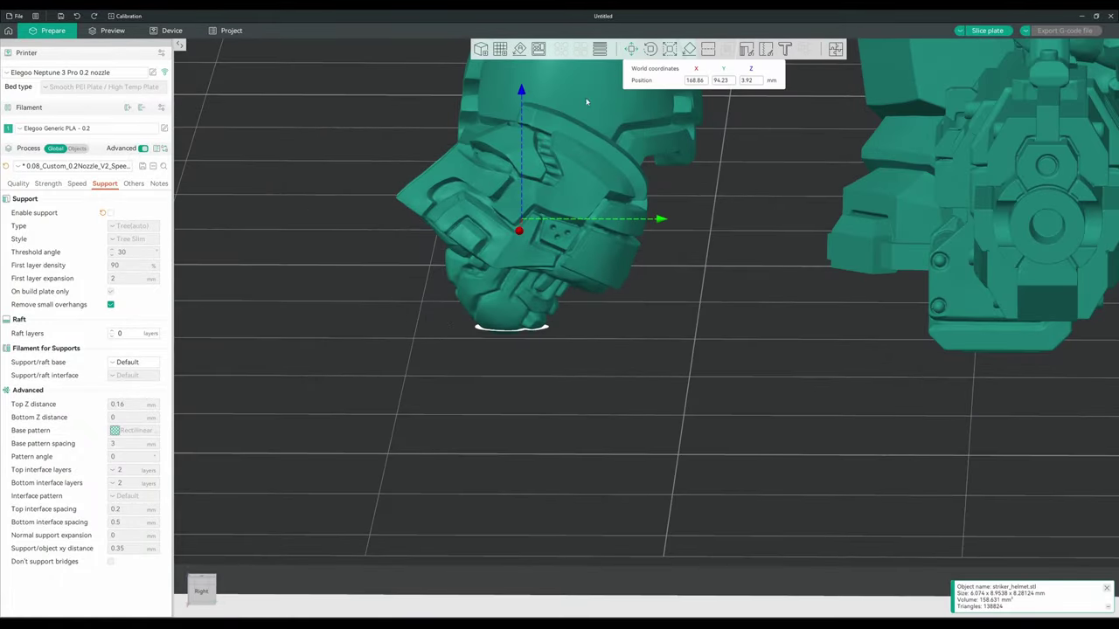
pyautogui.moveTo(521, 91); pyautogui.dragTo(530, 110)
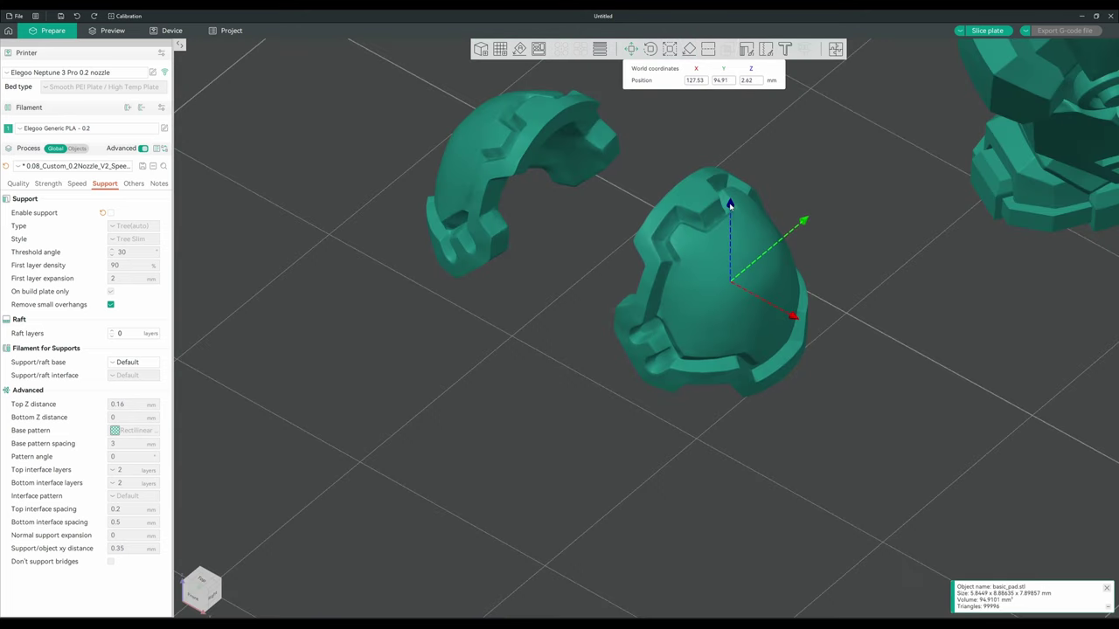
pyautogui.moveTo(730, 204); pyautogui.dragTo(737, 234)
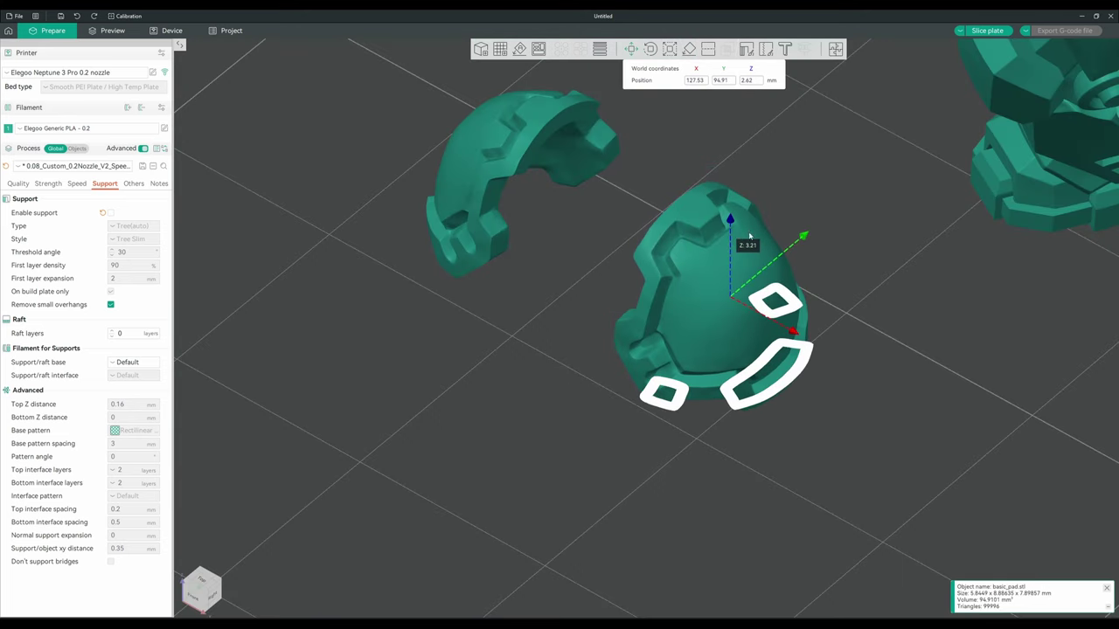
pyautogui.moveTo(854, 232); pyautogui.dragTo(854, 231)
pyautogui.hotkey('ctrl', 'z')
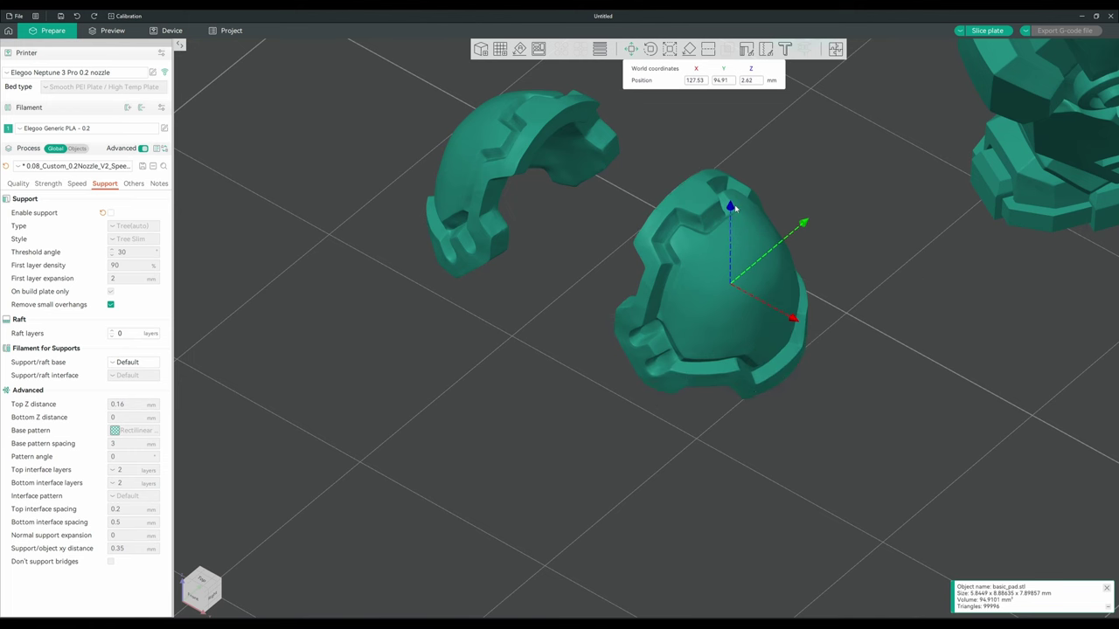
# Try laying the second shoulder pad flatter, sunk into the build plate at Z 2.39 mm, and slice the plate.
pyautogui.press('3')
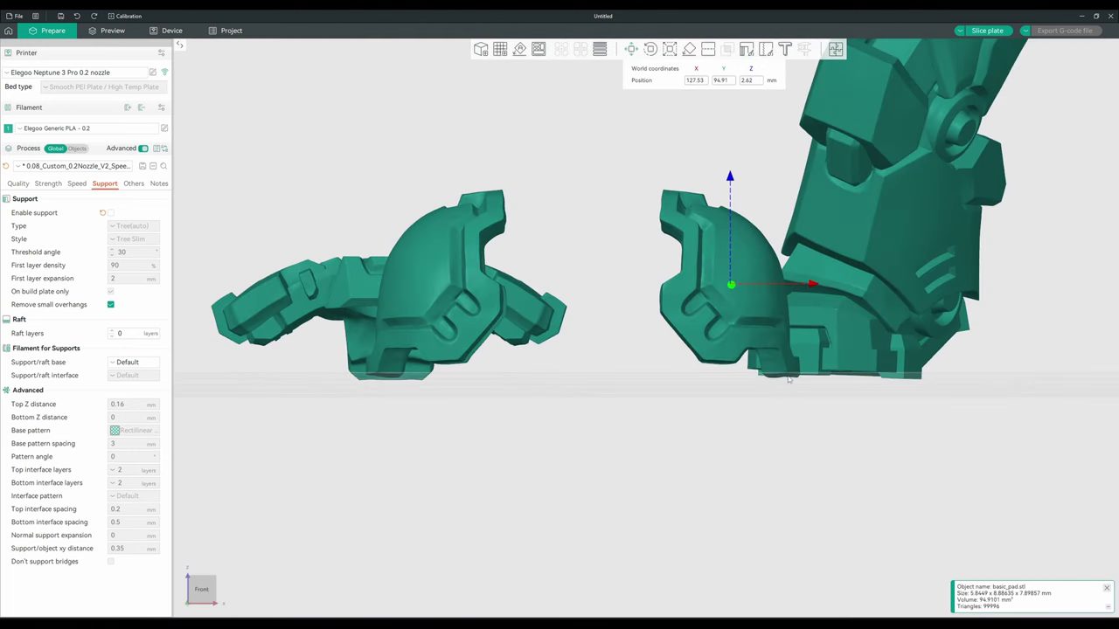
pyautogui.press('0')
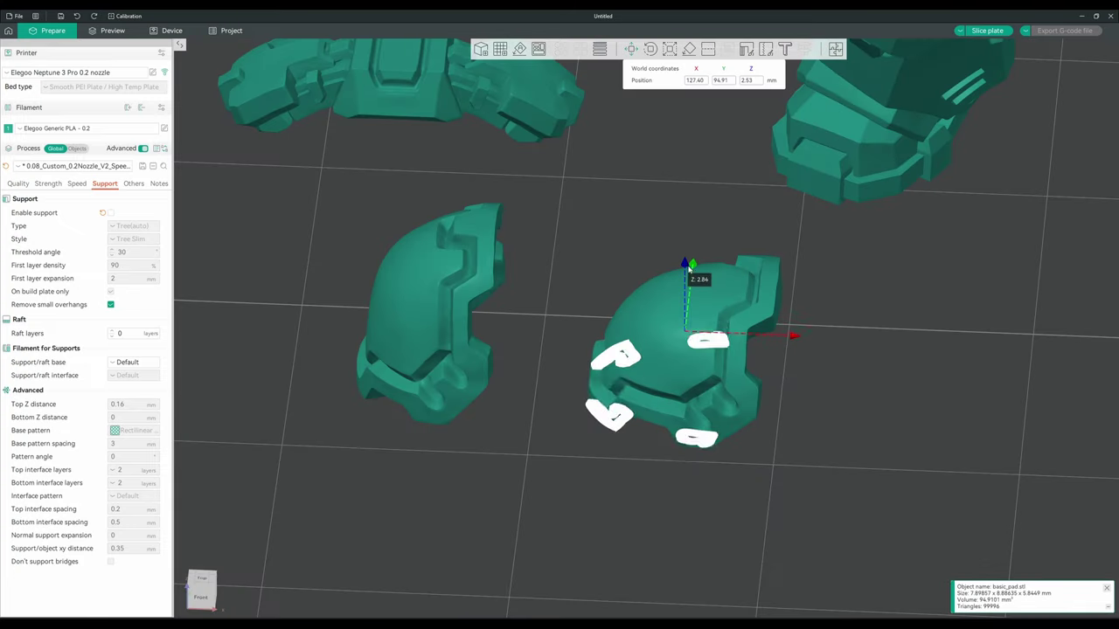
pyautogui.moveTo(694, 259); pyautogui.dragTo(691, 276)
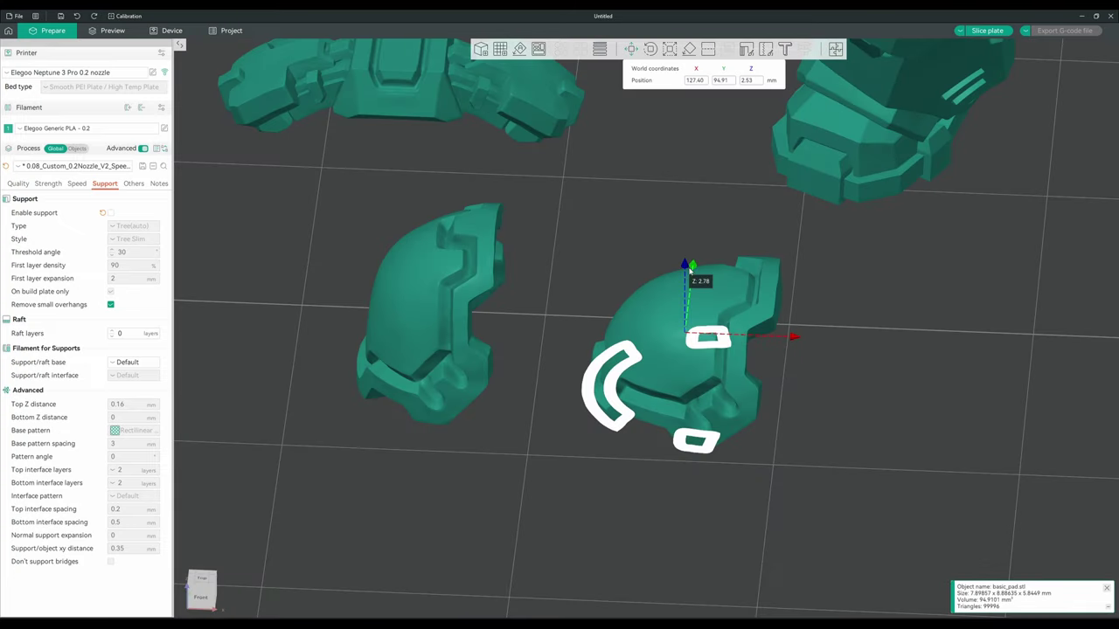
pyautogui.click(940, 248)
pyautogui.click(987, 31)
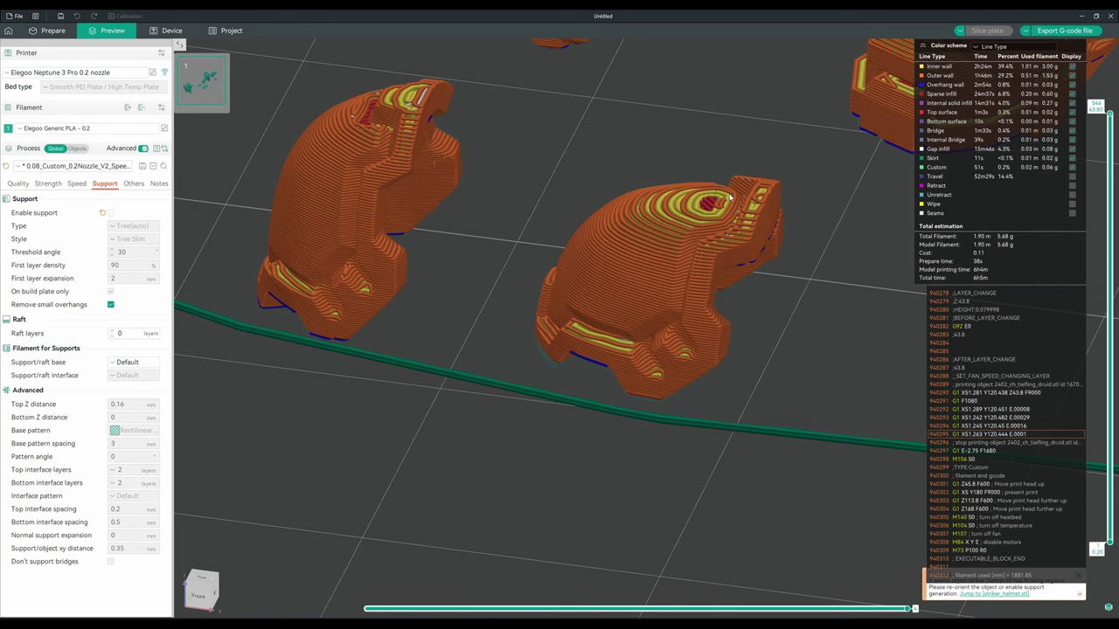
# Return the second shoulder pad to its upright orientation and set its height to about 3.8 mm in Z.
pyautogui.click(52, 31)
pyautogui.click(567, 219)
pyautogui.press('r')
pyautogui.press('z')
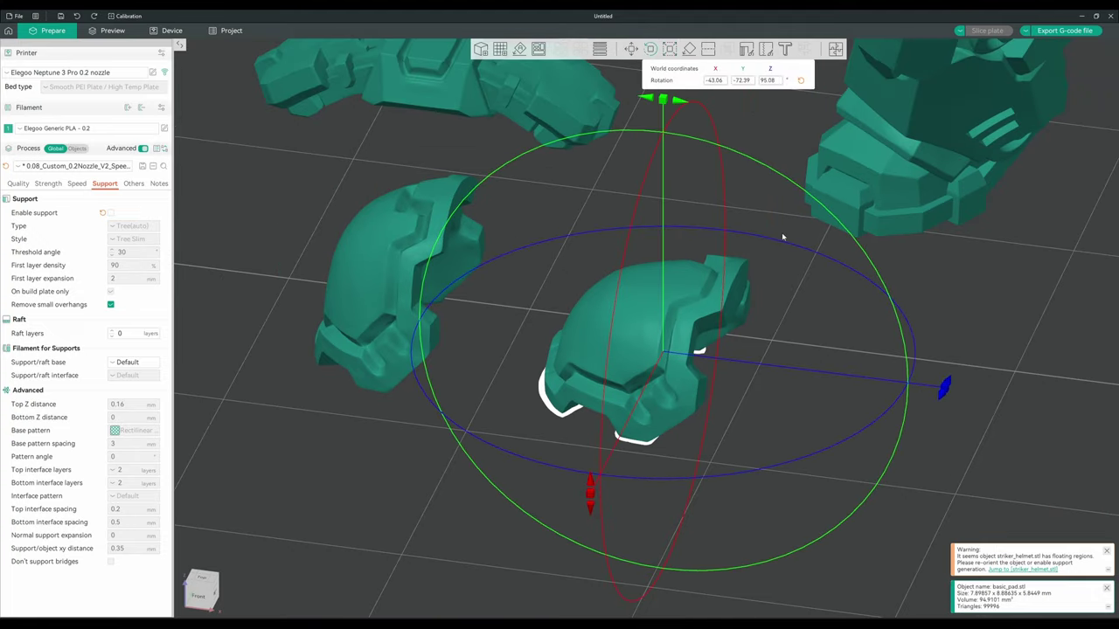
pyautogui.moveTo(782, 237); pyautogui.dragTo(757, 358)
pyautogui.click(628, 48)
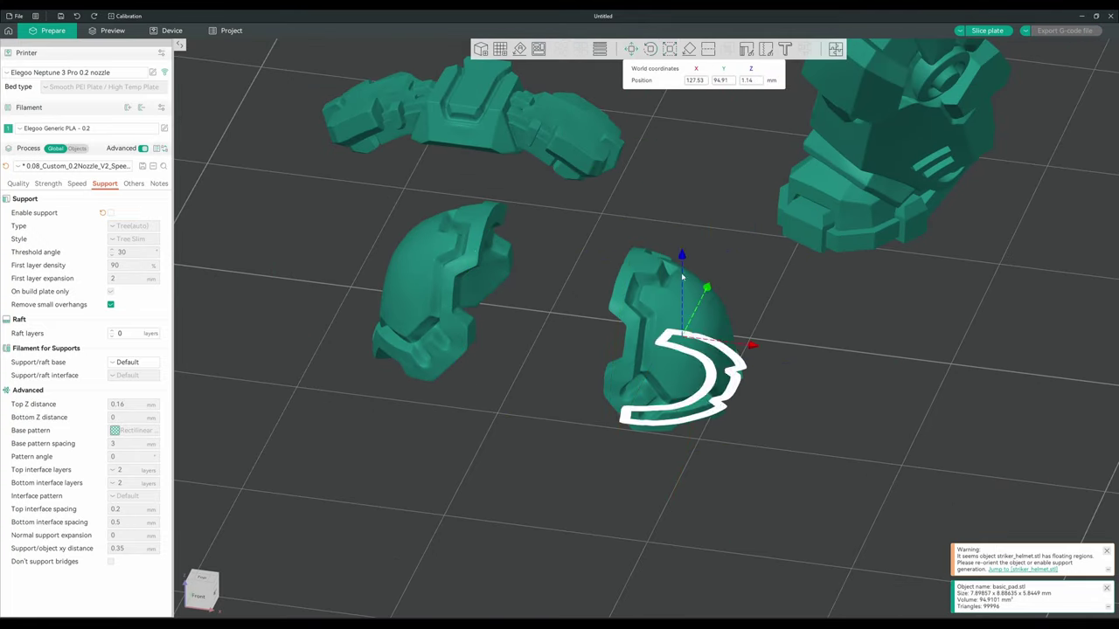
pyautogui.moveTo(682, 255)
pyautogui.mouseDown()
pyautogui.moveTo(681, 218)
pyautogui.moveTo(683, 237)
pyautogui.mouseUp()
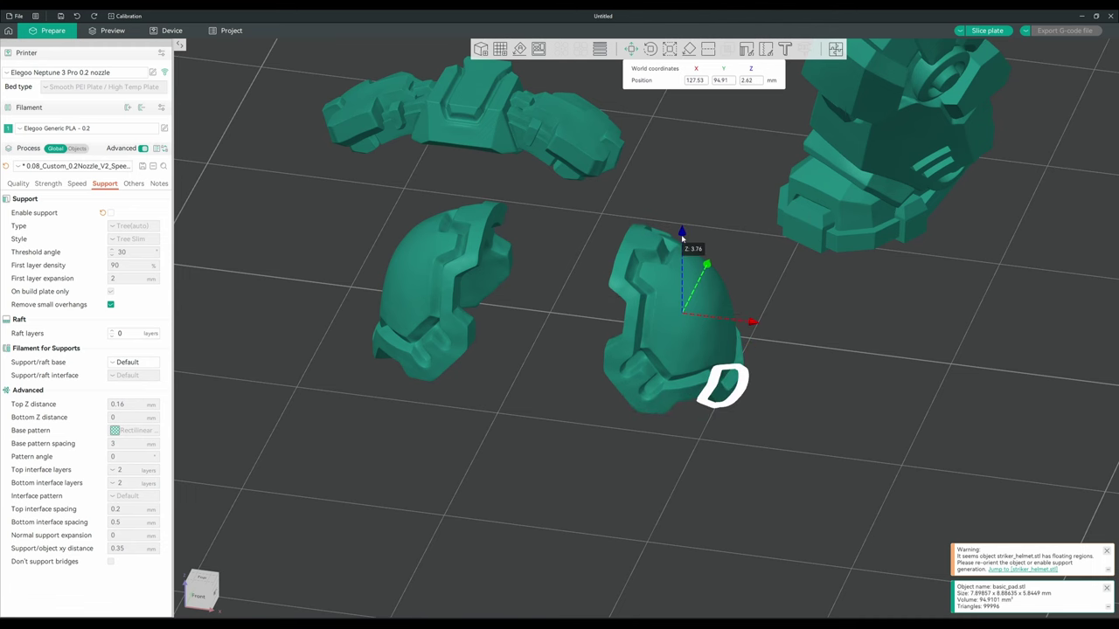
# Slice the plate and inspect the layers of the shoulder pads and the gun.
pyautogui.click(988, 30)
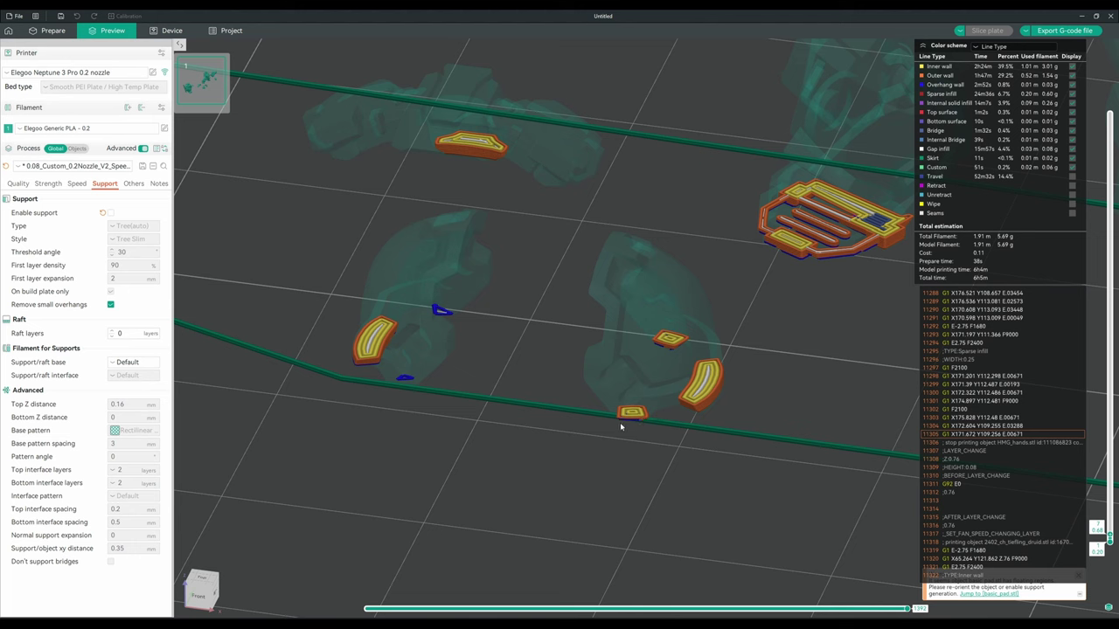
pyautogui.moveTo(1104, 534); pyautogui.dragTo(1040, 102)
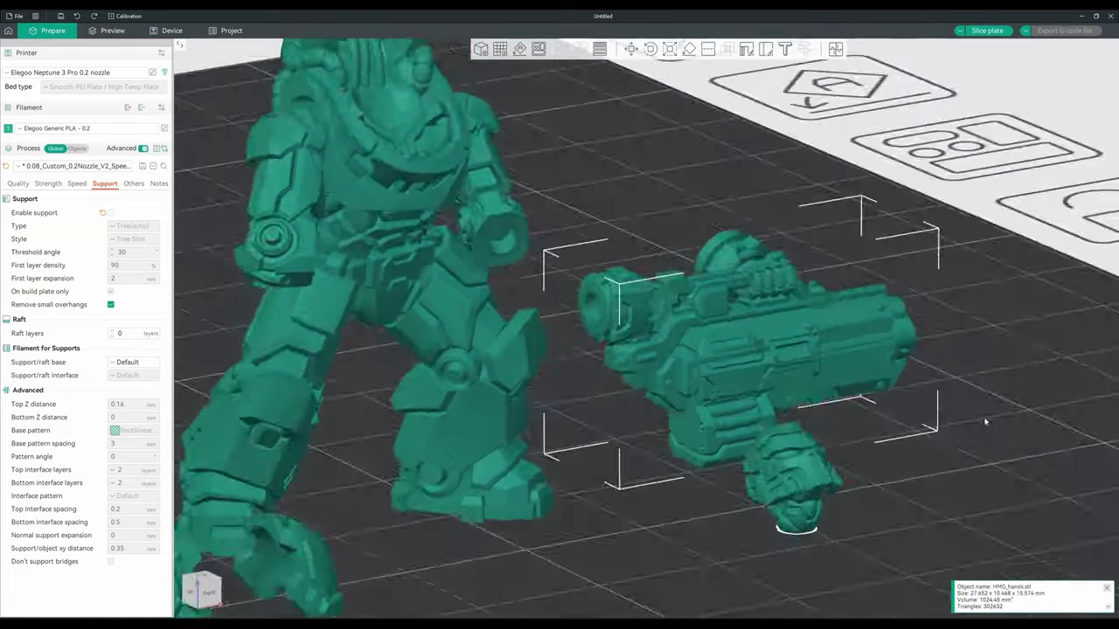
pyautogui.moveTo(997, 417); pyautogui.dragTo(788, 457)
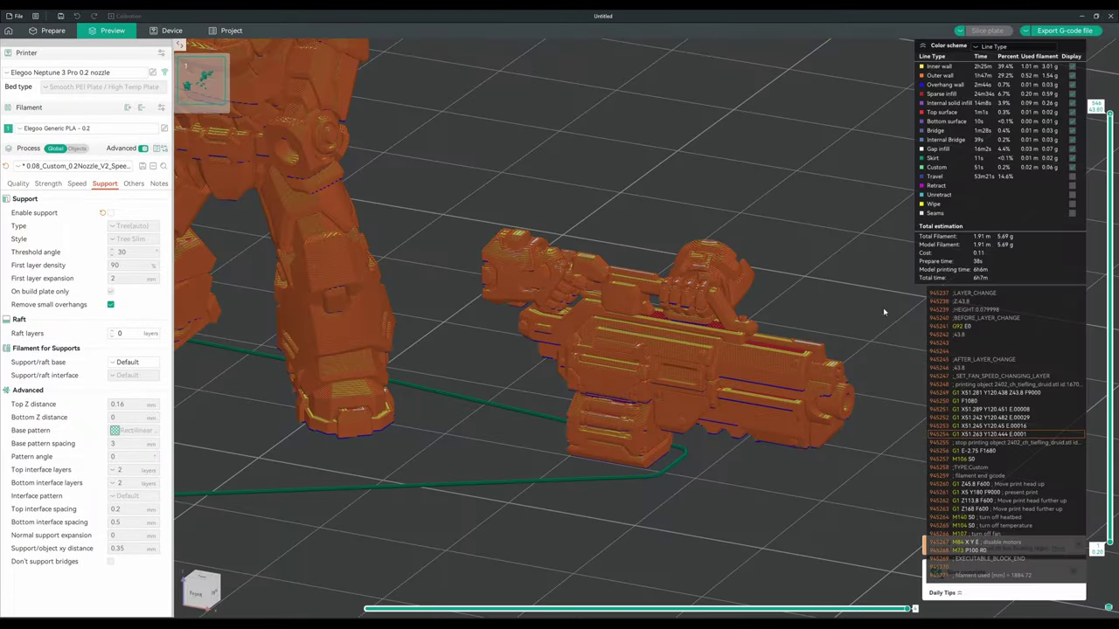
pyautogui.moveTo(1109, 248); pyautogui.dragTo(1040, 103)
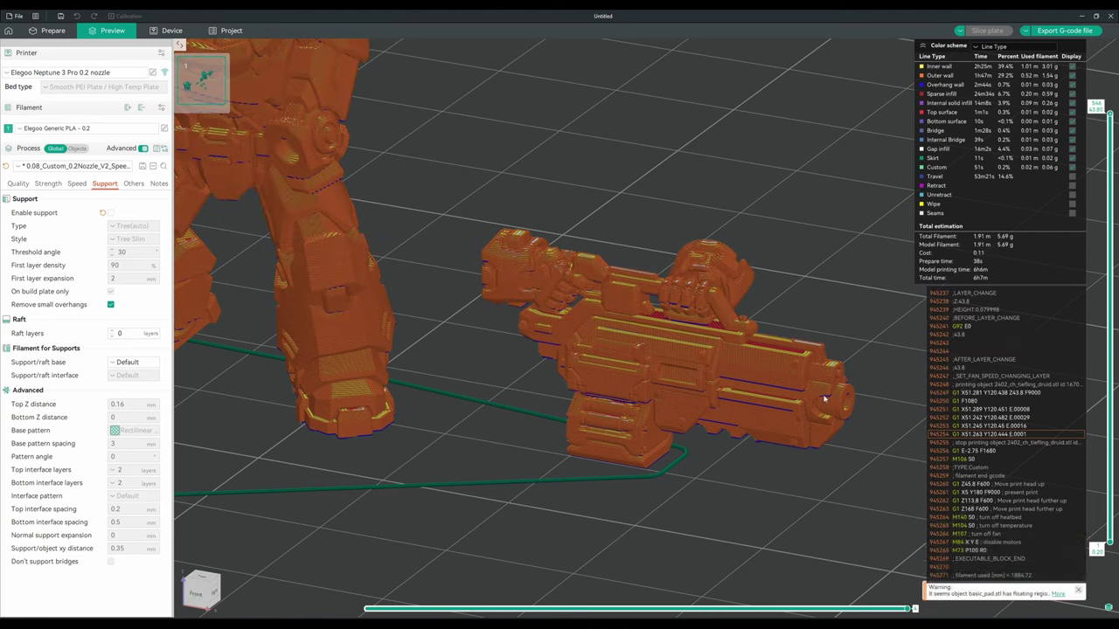
# Rotate the HMG_hands gun so it stands upright with its barrel pointing up and the rear arm on the bed.
pyautogui.click(51, 31)
pyautogui.click(686, 54)
pyautogui.scroll(-3, 794, 260)
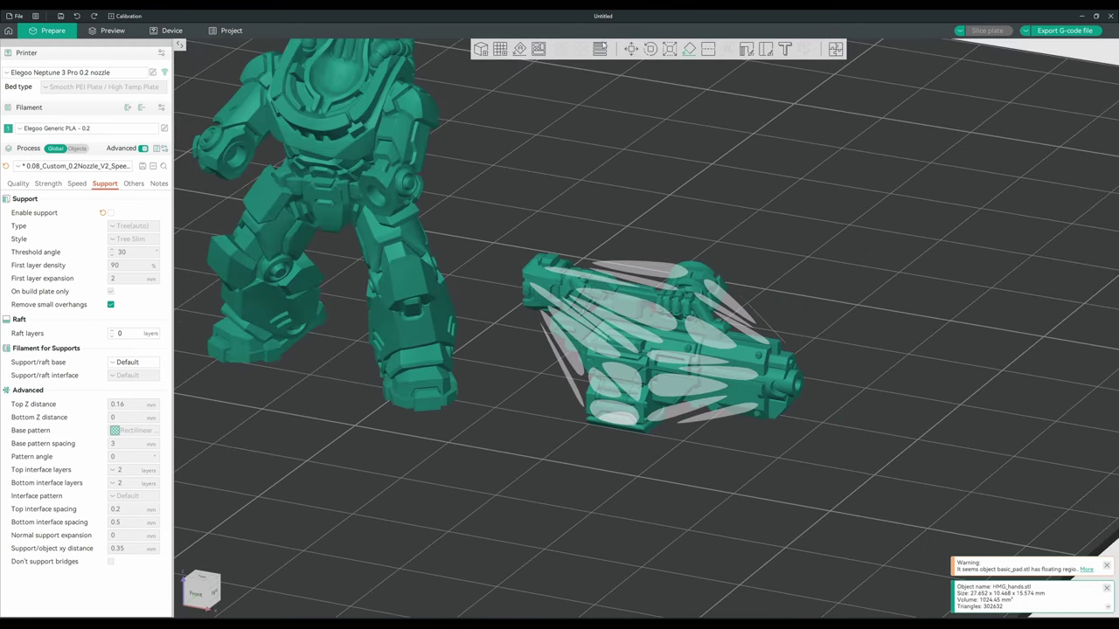
pyautogui.click(651, 50)
pyautogui.moveTo(725, 140); pyautogui.dragTo(576, 324)
# Slice the plate and inspect the upright gun's overhangs from above and below.
pyautogui.click(985, 32)
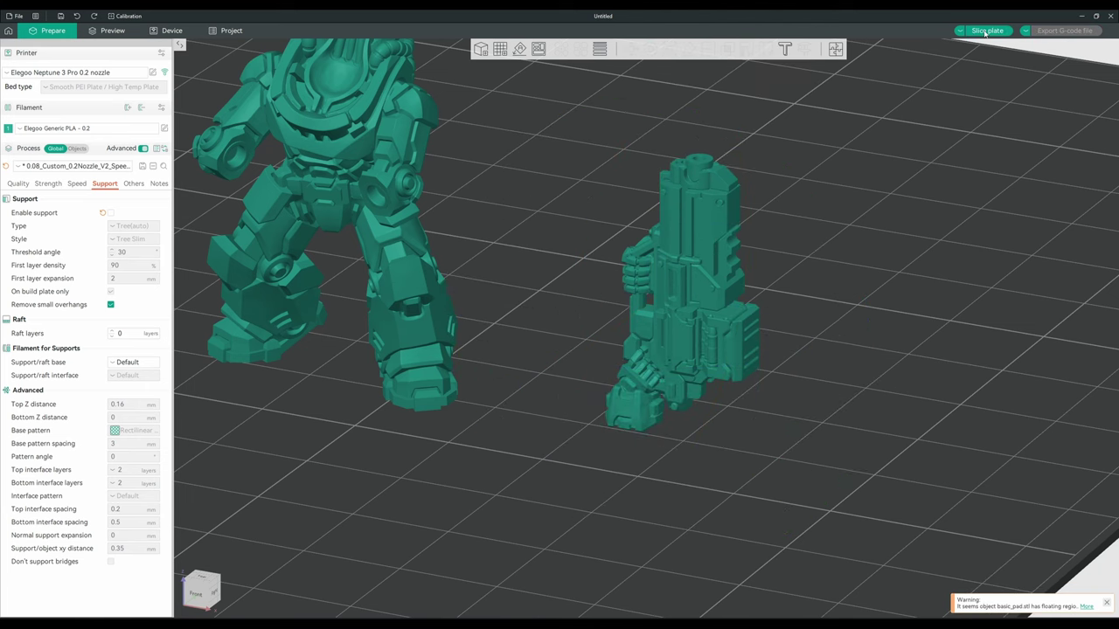
pyautogui.scroll(3, 854, 231)
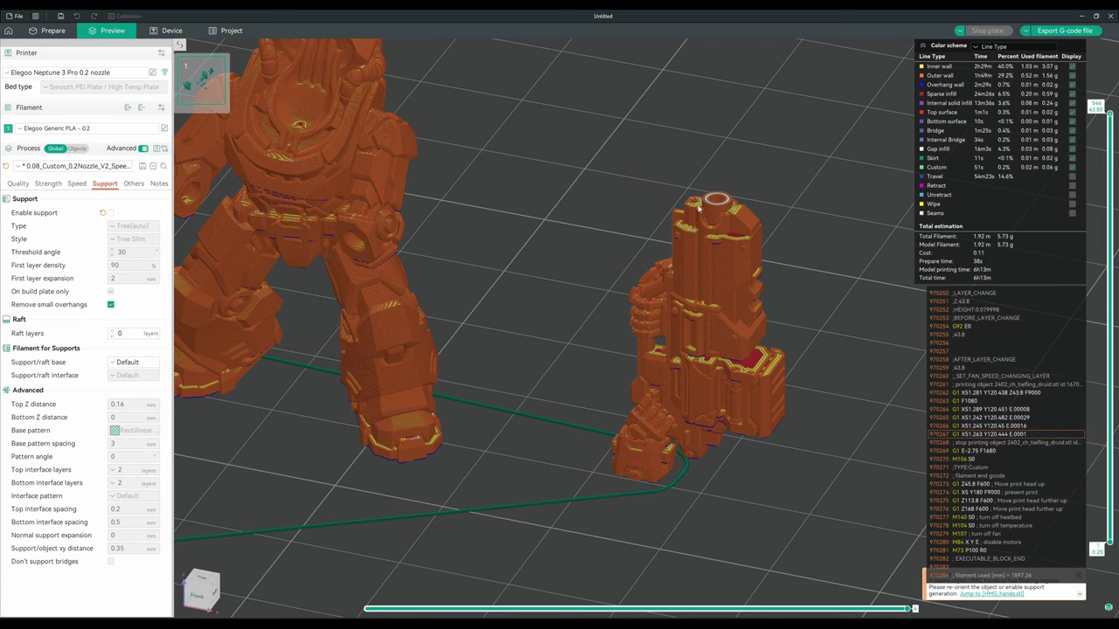
pyautogui.moveTo(710, 205); pyautogui.dragTo(813, 329)
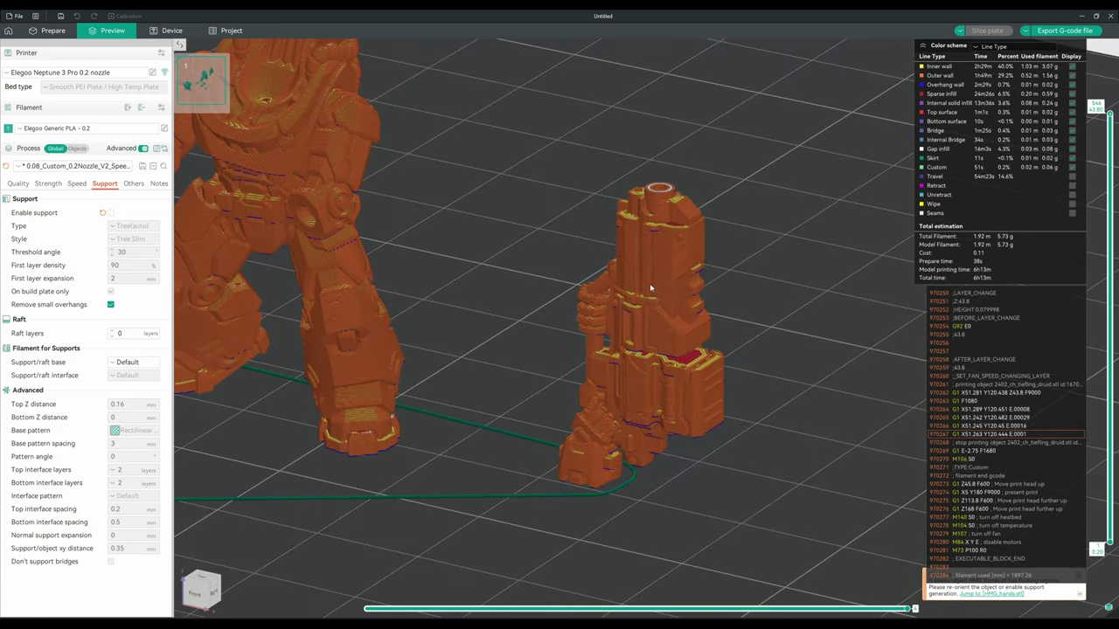
pyautogui.moveTo(614, 346); pyautogui.dragTo(686, 186)
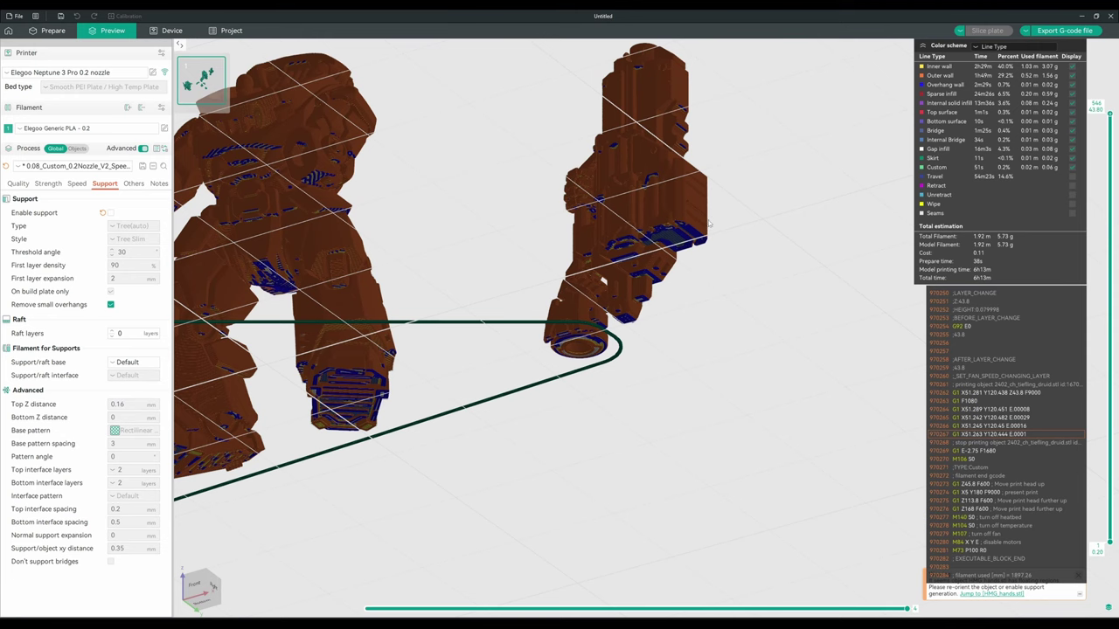
pyautogui.moveTo(709, 224)
pyautogui.mouseDown()
pyautogui.moveTo(700, 274)
pyautogui.moveTo(708, 215)
pyautogui.mouseUp()
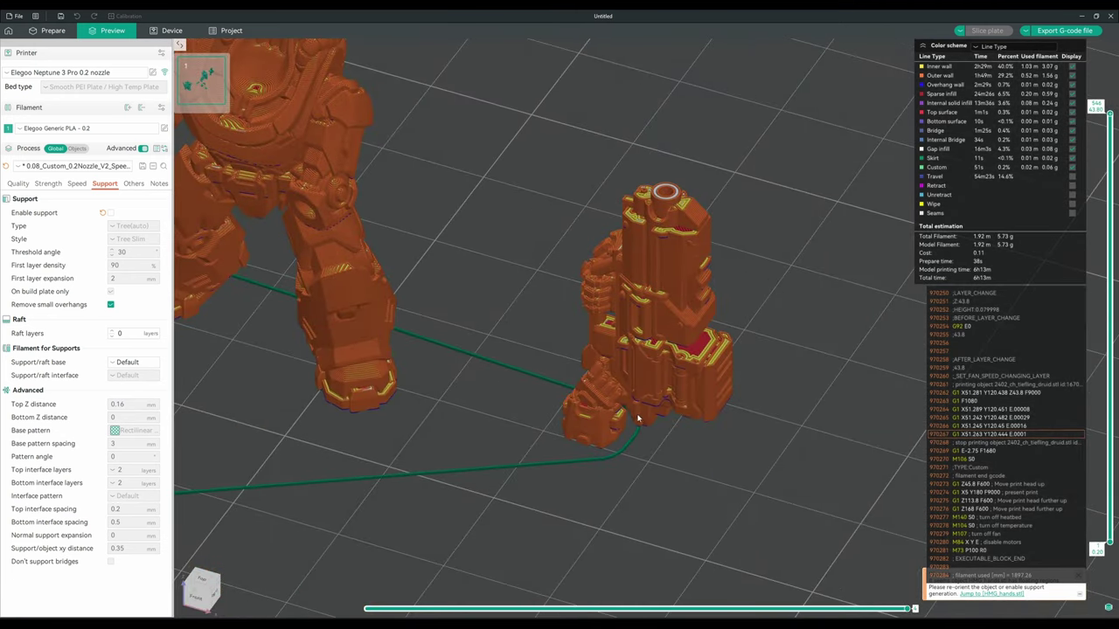
# Lower the upright gun along Z to 13.66 mm so its arm base sinks slightly into the build plate.
pyautogui.press('Tab')
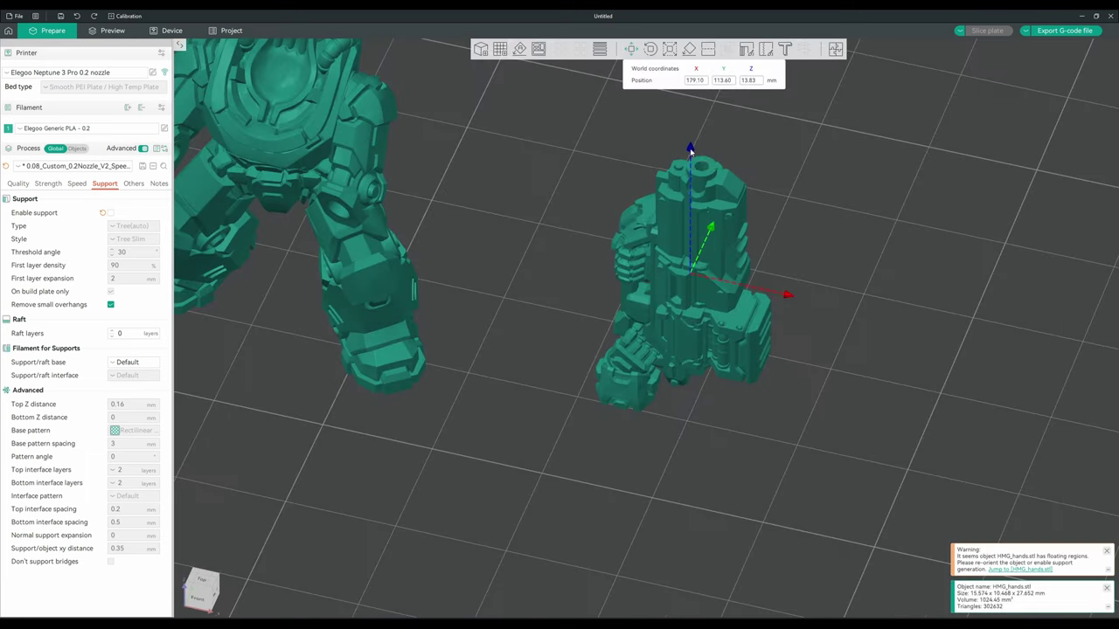
pyautogui.moveTo(693, 155); pyautogui.dragTo(693, 156)
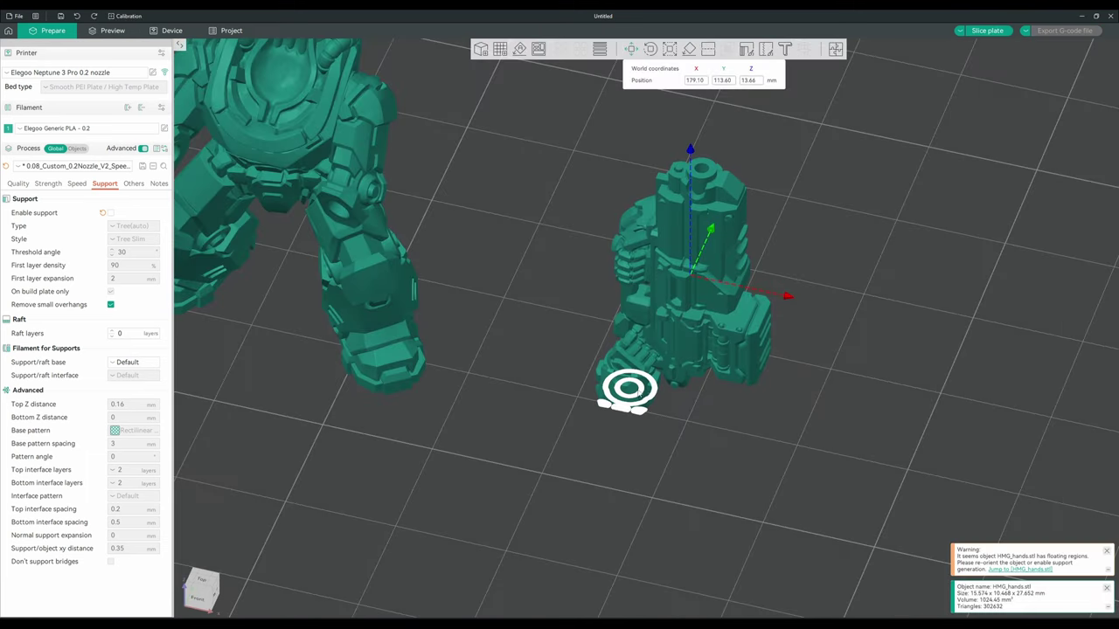
pyautogui.scroll(-6, 812, 434)
pyautogui.moveTo(801, 417); pyautogui.dragTo(820, 407)
pyautogui.moveTo(820, 407); pyautogui.dragTo(907, 394, button='right')
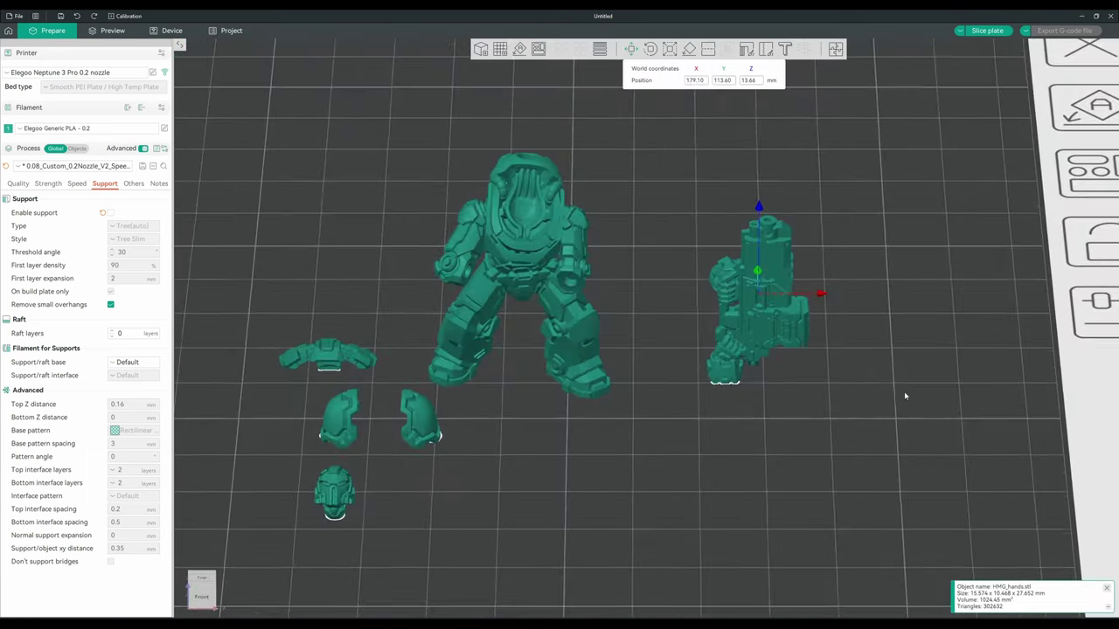
# Move the gun closer to the gunner body and sink the body's feet slightly into the plate, to about Z 18.4 mm.
pyautogui.moveTo(834, 375); pyautogui.dragTo(833, 386)
pyautogui.moveTo(734, 337); pyautogui.dragTo(708, 343)
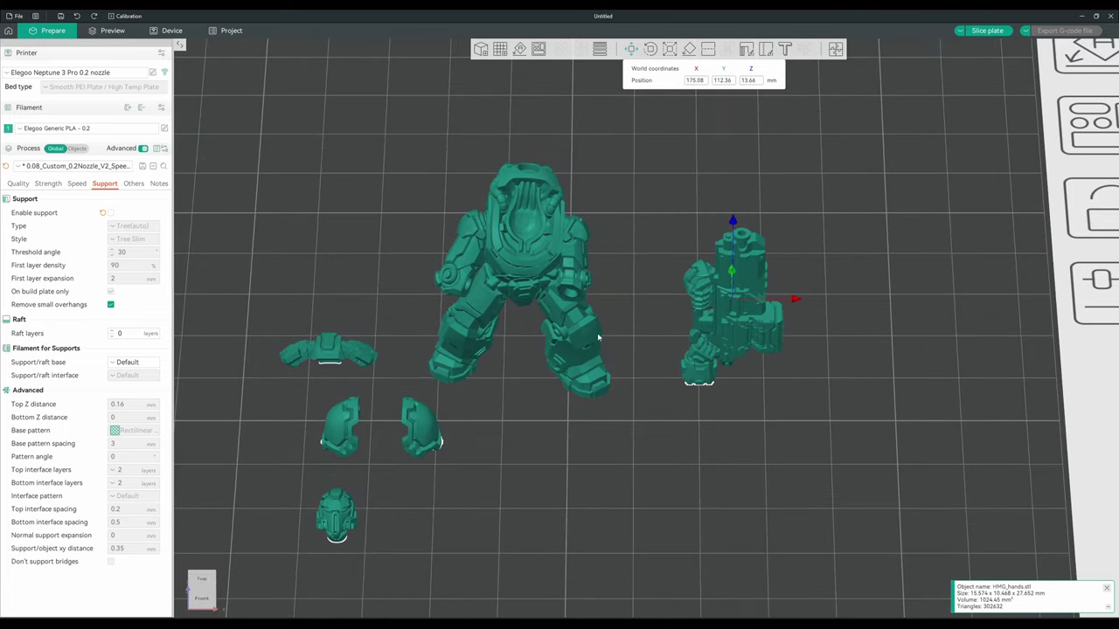
pyautogui.click(593, 339)
pyautogui.moveTo(615, 348); pyautogui.dragTo(626, 337)
pyautogui.moveTo(521, 163); pyautogui.dragTo(523, 165)
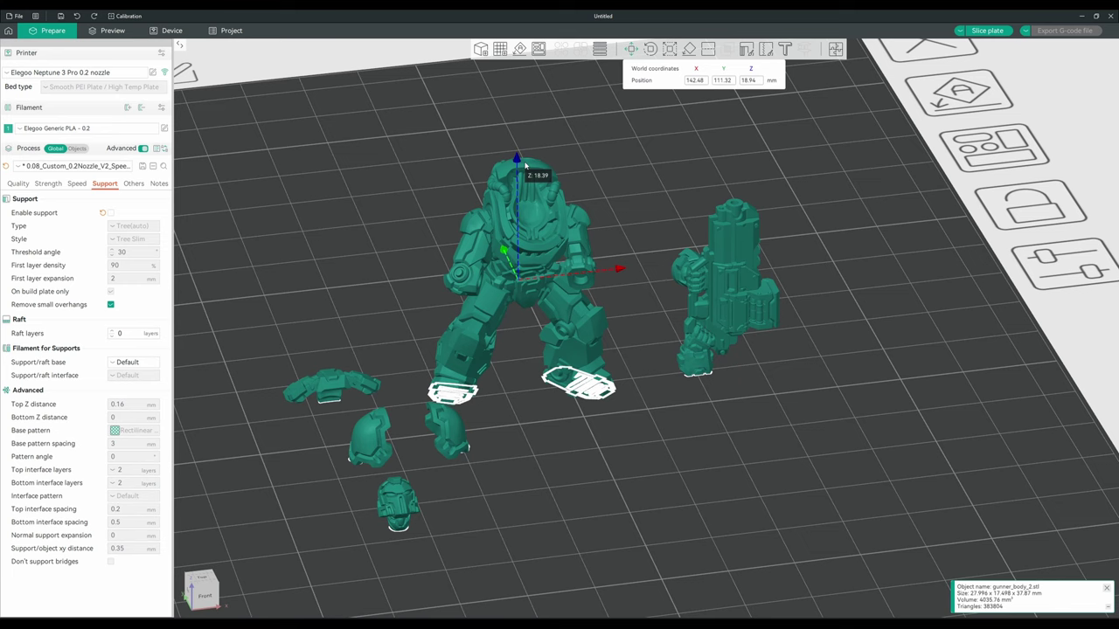
pyautogui.click(665, 188)
pyautogui.moveTo(674, 197); pyautogui.dragTo(661, 203)
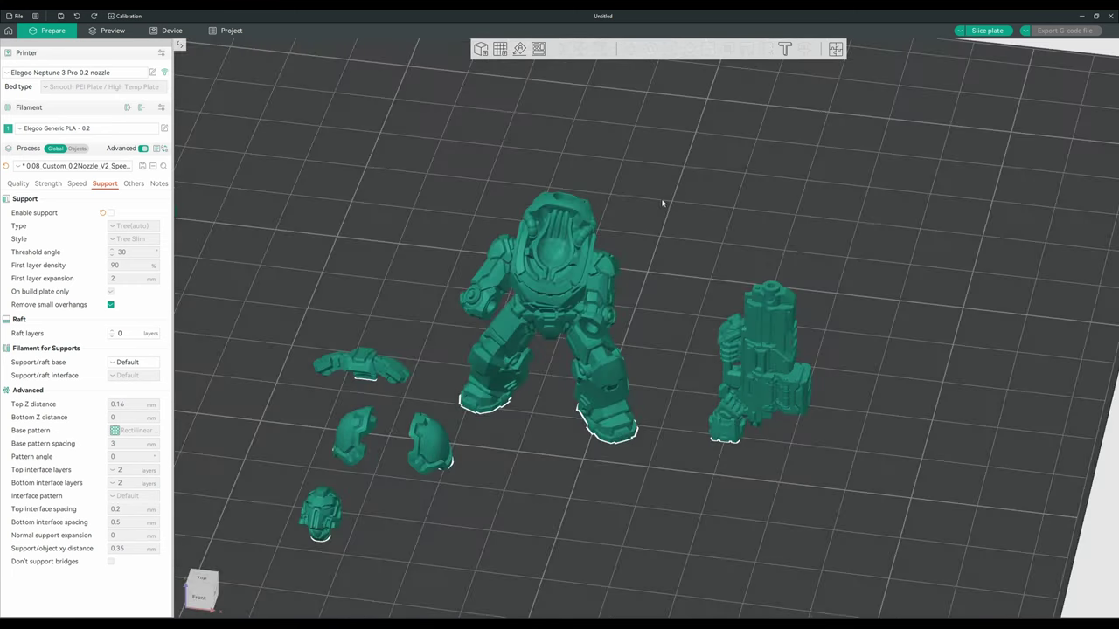
# Examine the wide_extention_pack and shoulder pads' contact areas from below, and slice the plate without supports.
pyautogui.scroll(-4, 671, 211)
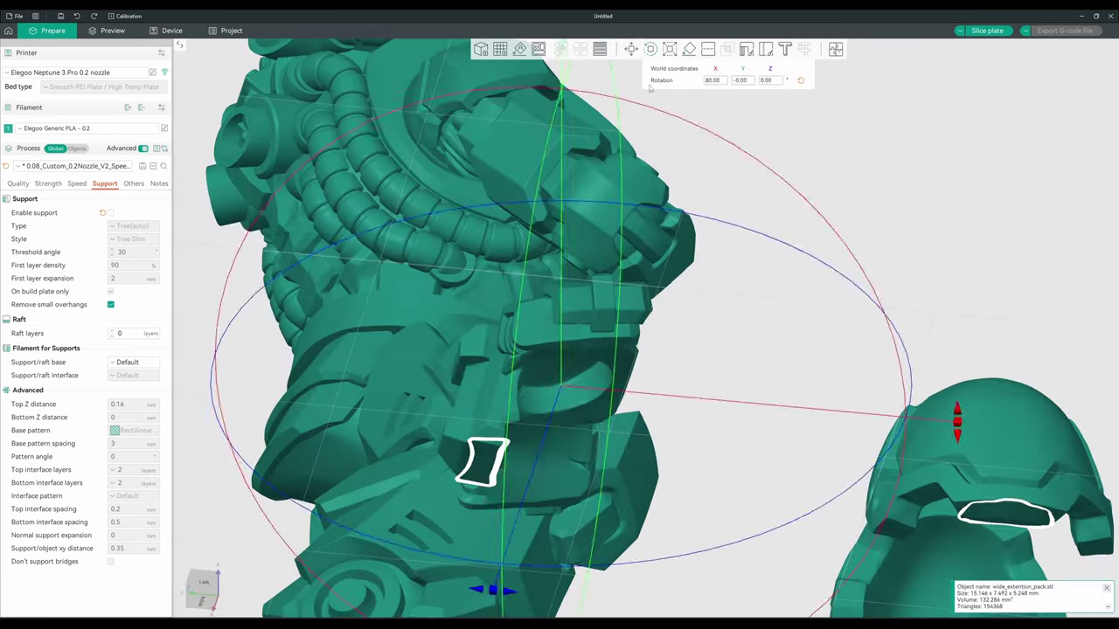
pyautogui.scroll(-2, 541, 547)
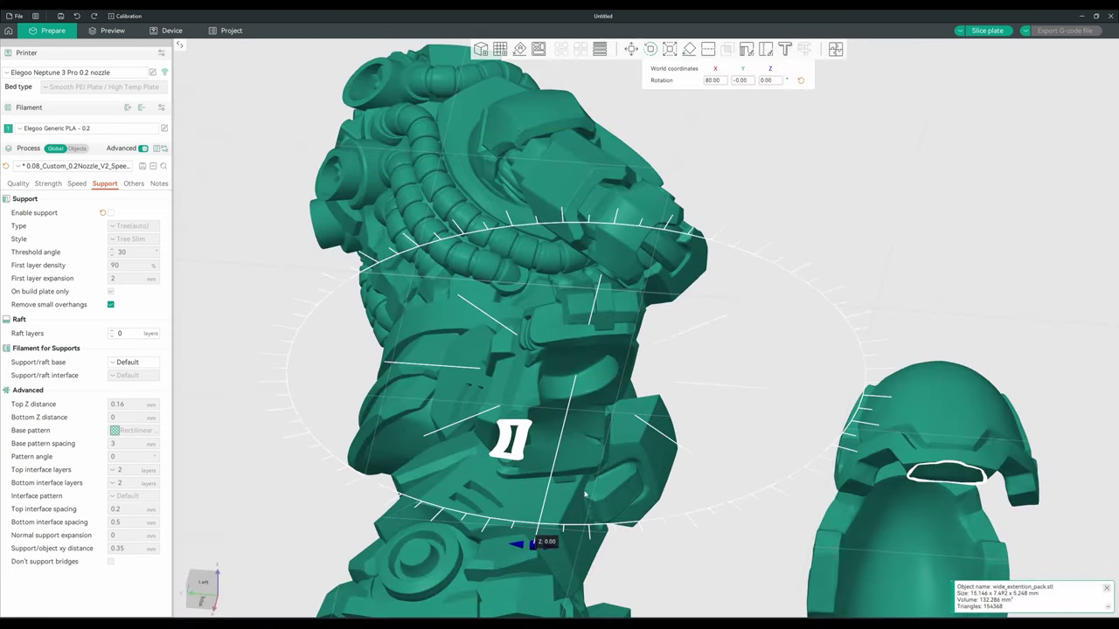
pyautogui.moveTo(584, 494); pyautogui.dragTo(587, 504)
pyautogui.moveTo(902, 387); pyautogui.dragTo(904, 376)
pyautogui.press('m')
pyautogui.press('r')
pyautogui.press('m')
pyautogui.scroll(-5, 789, 272)
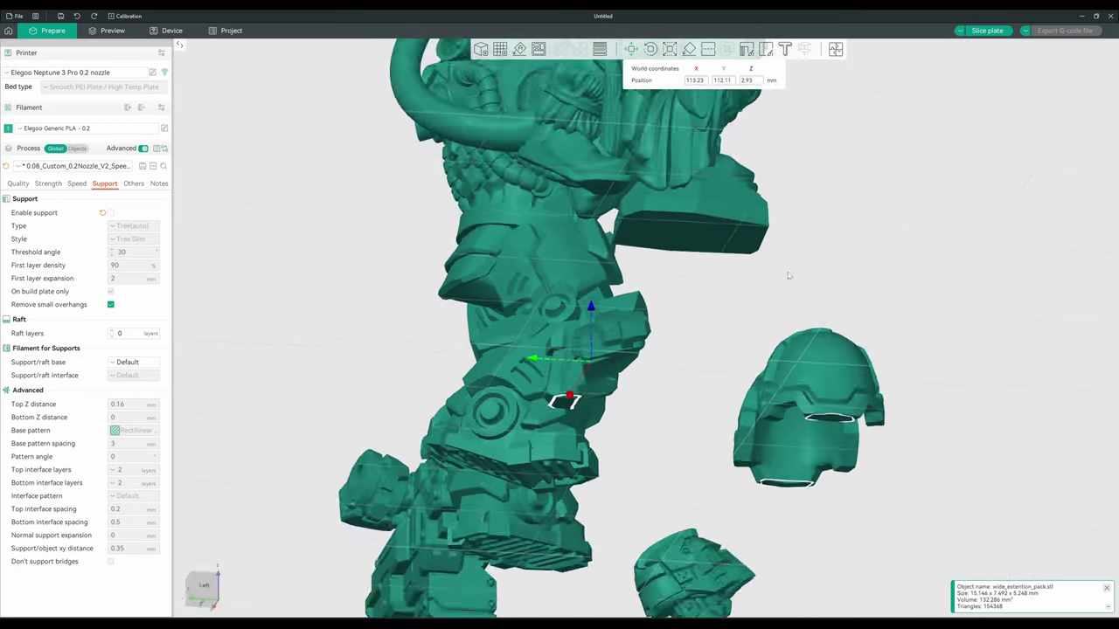
pyautogui.moveTo(909, 188); pyautogui.dragTo(705, 300)
pyautogui.click(686, 251)
pyautogui.scroll(-1, 684, 248)
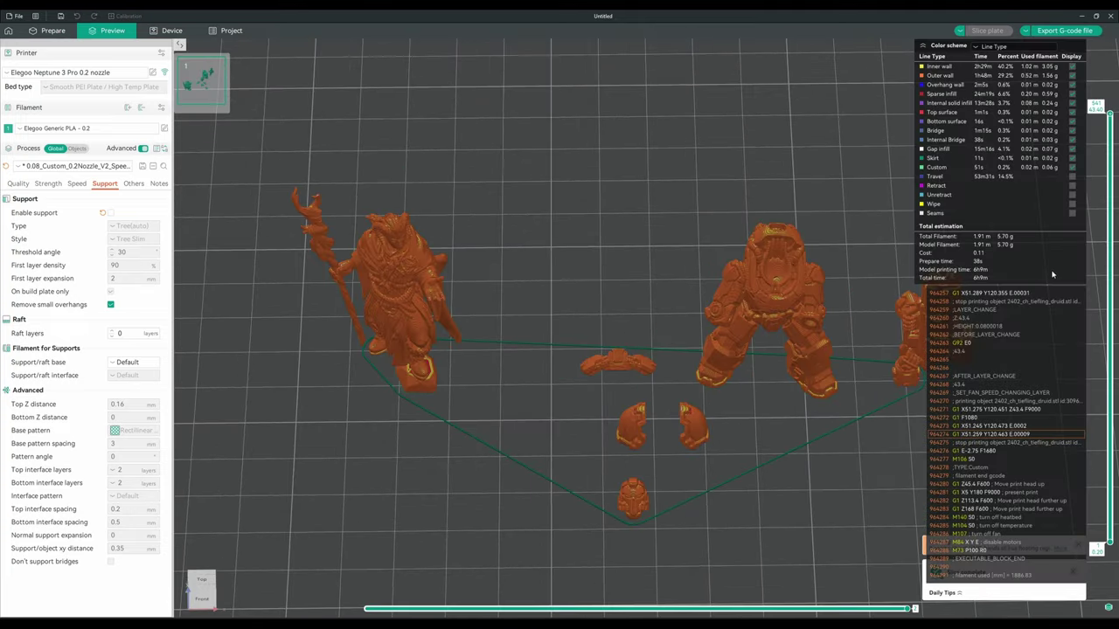
pyautogui.moveTo(726, 316); pyautogui.dragTo(625, 316, button='right')
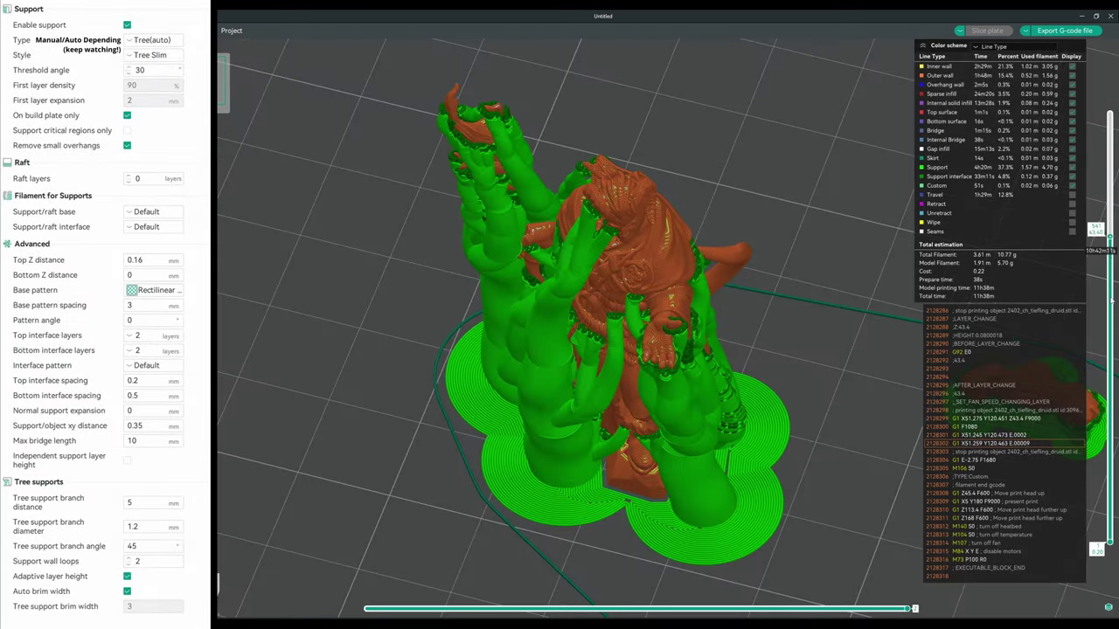
# Step through the tiefling druid's sliced layers and examine its automatic tree supports from the front and back.
pyautogui.moveTo(1112, 301); pyautogui.dragTo(1101, 426)
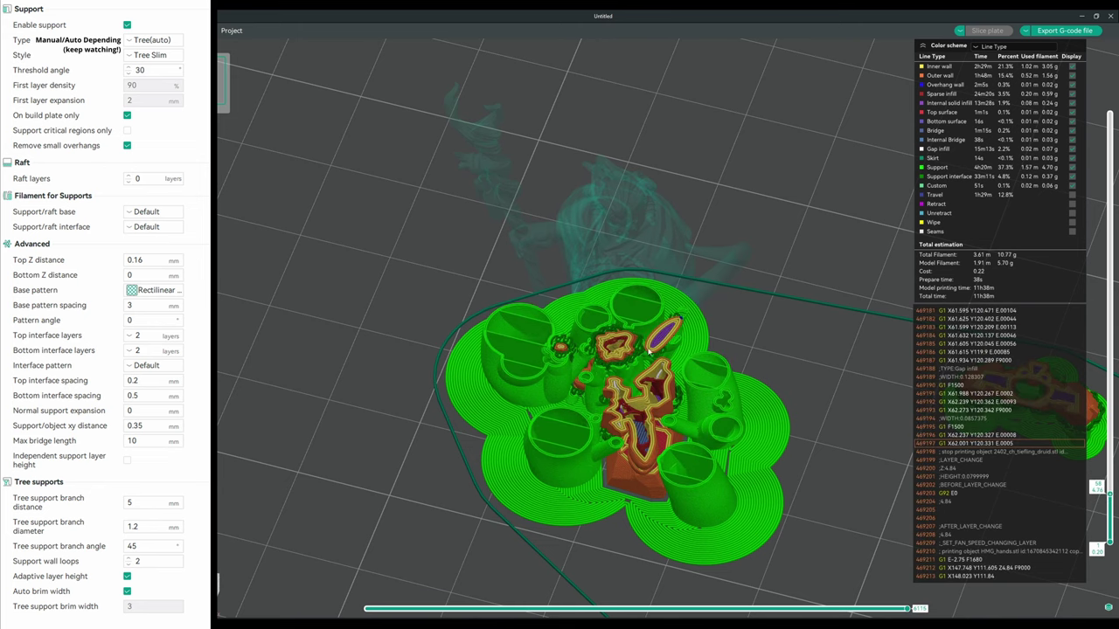
pyautogui.moveTo(1111, 497); pyautogui.dragTo(997, 287)
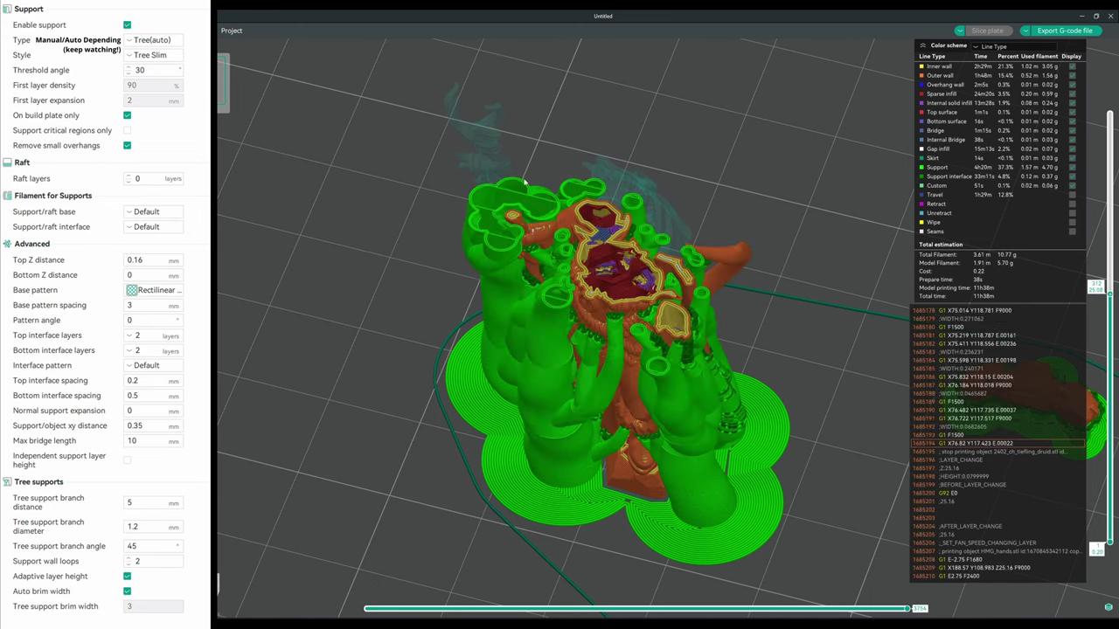
pyautogui.moveTo(1091, 287); pyautogui.dragTo(1058, 91)
pyautogui.scroll(-5, 801, 388)
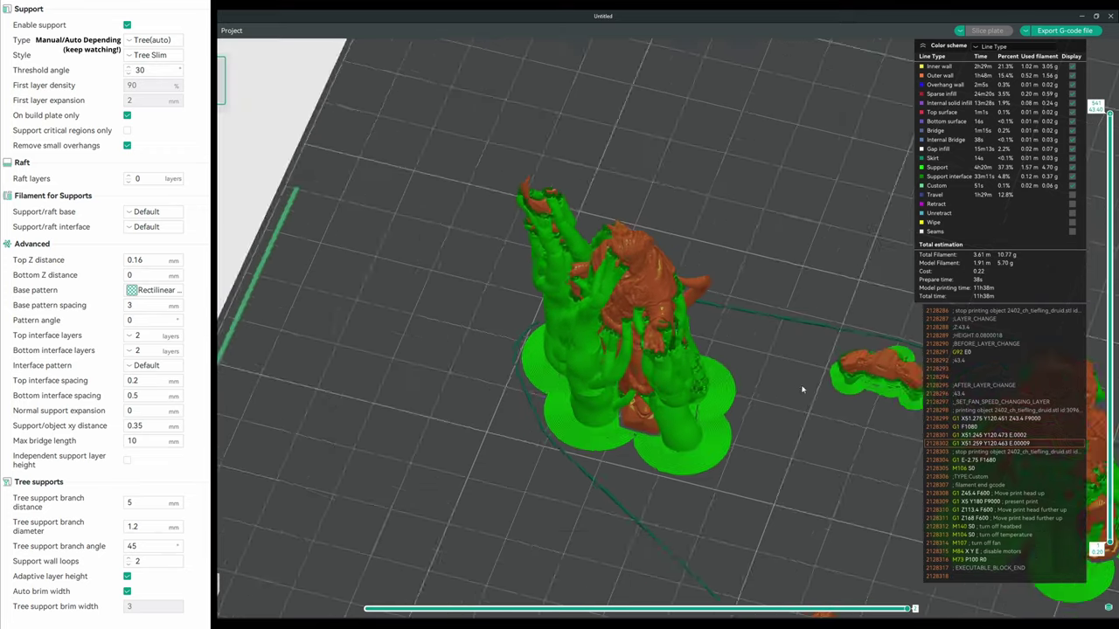
pyautogui.moveTo(801, 387); pyautogui.dragTo(777, 387)
pyautogui.moveTo(777, 387); pyautogui.dragTo(499, 532, button='right')
pyautogui.scroll(5, 499, 532)
pyautogui.moveTo(639, 437); pyautogui.dragTo(651, 396)
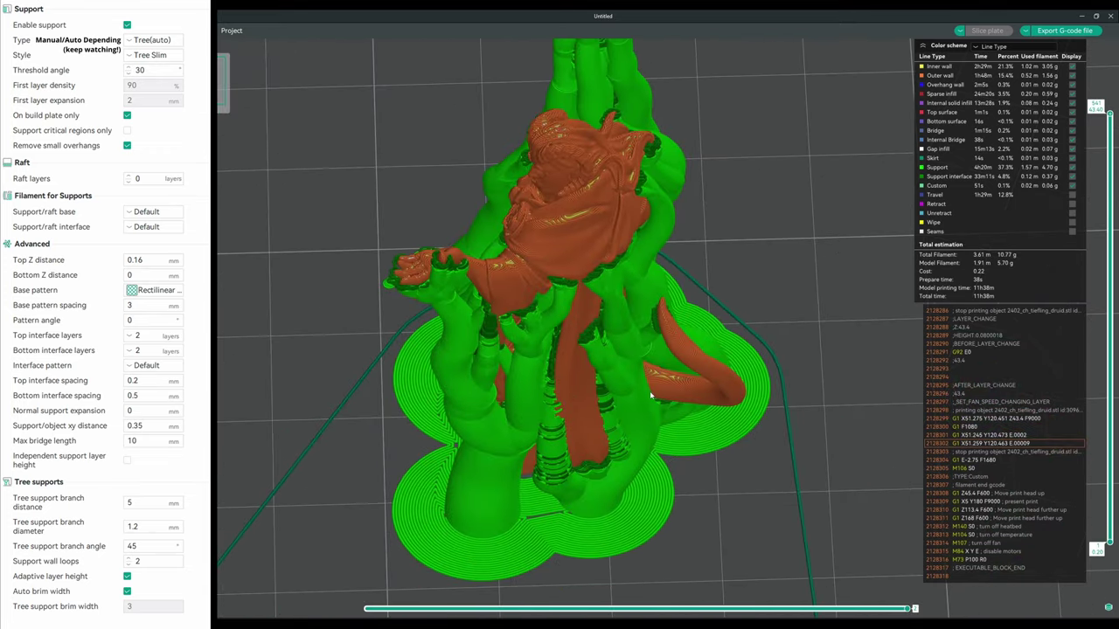
pyautogui.moveTo(650, 396); pyautogui.dragTo(655, 388)
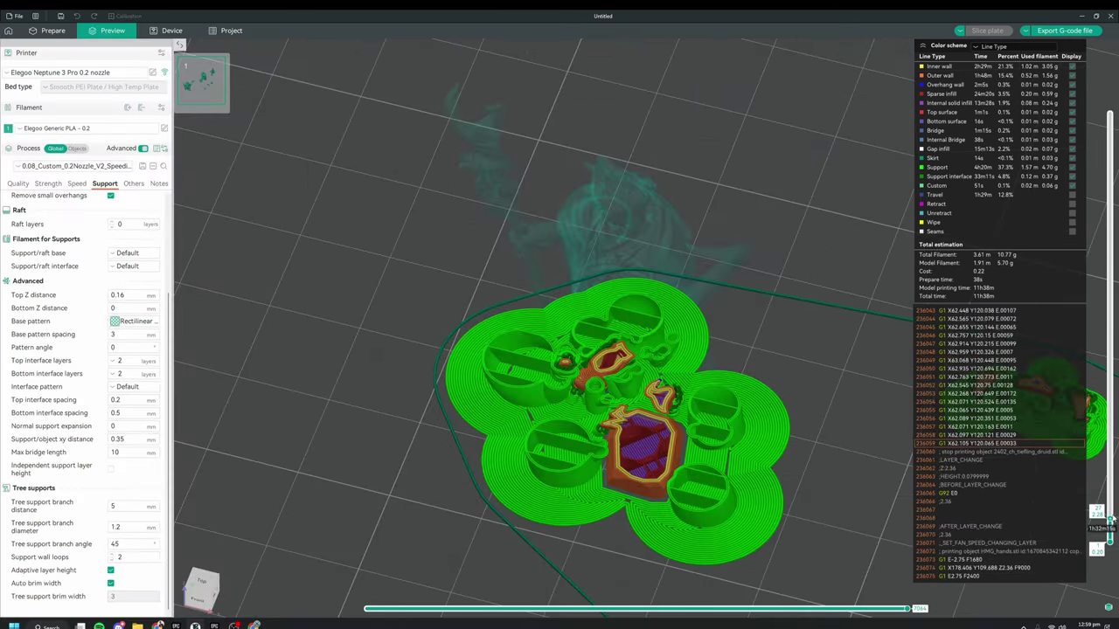
pyautogui.moveTo(1111, 518); pyautogui.dragTo(1112, 496)
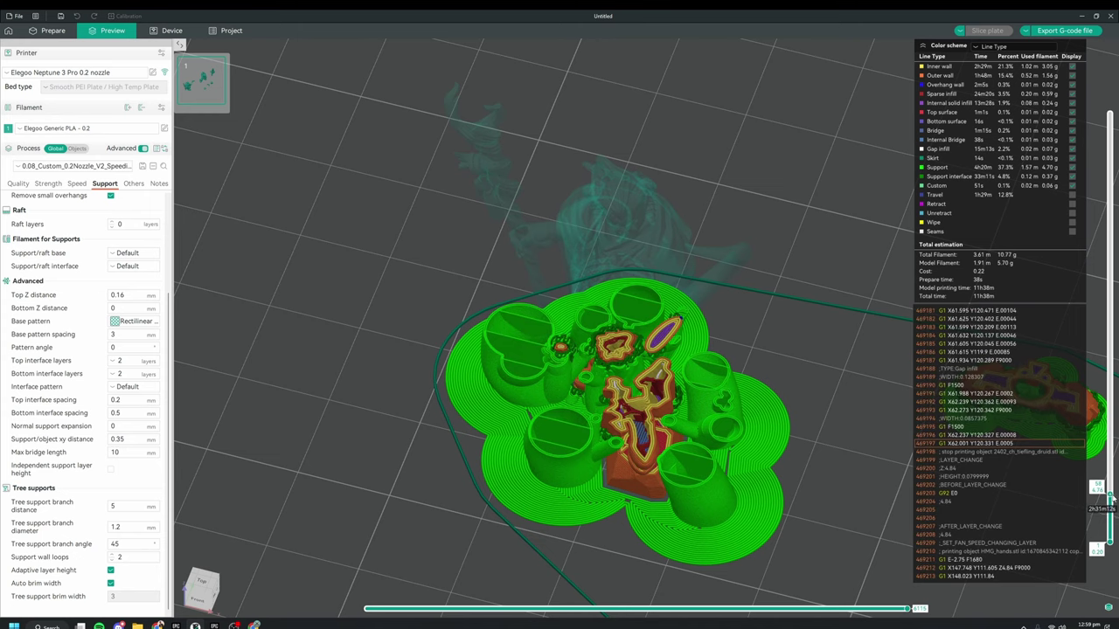
pyautogui.moveTo(1111, 497); pyautogui.dragTo(1086, 229)
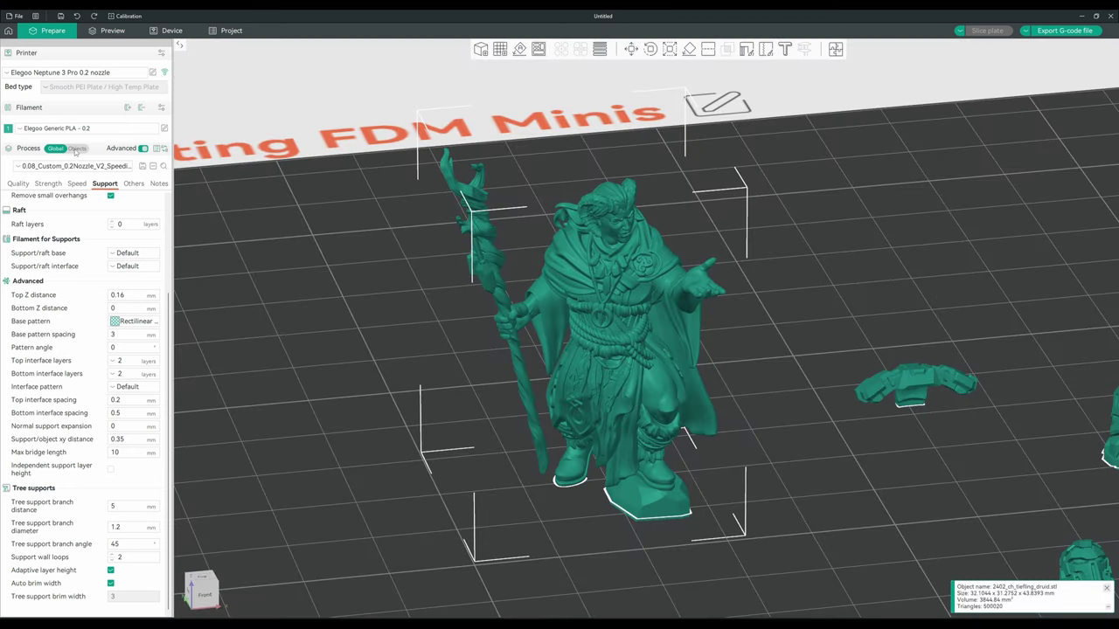
# Set the support type of the 2402_ch_tiefling_druid.stl object to Tree(manual) in its per-object settings.
pyautogui.click(76, 149)
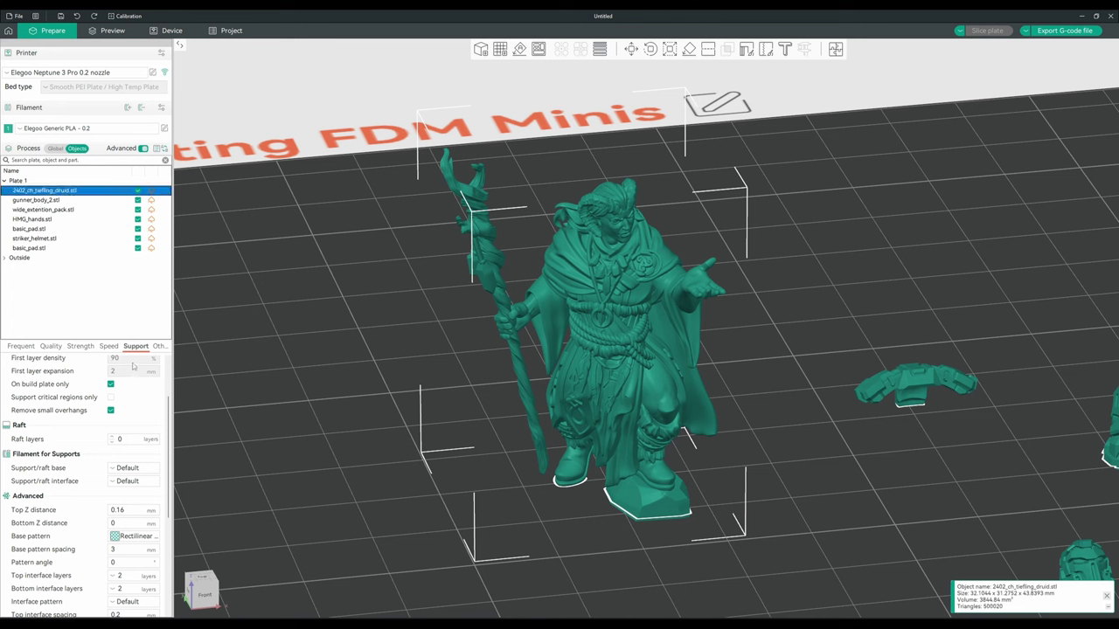
pyautogui.scroll(2, 133, 367)
pyautogui.click(137, 389)
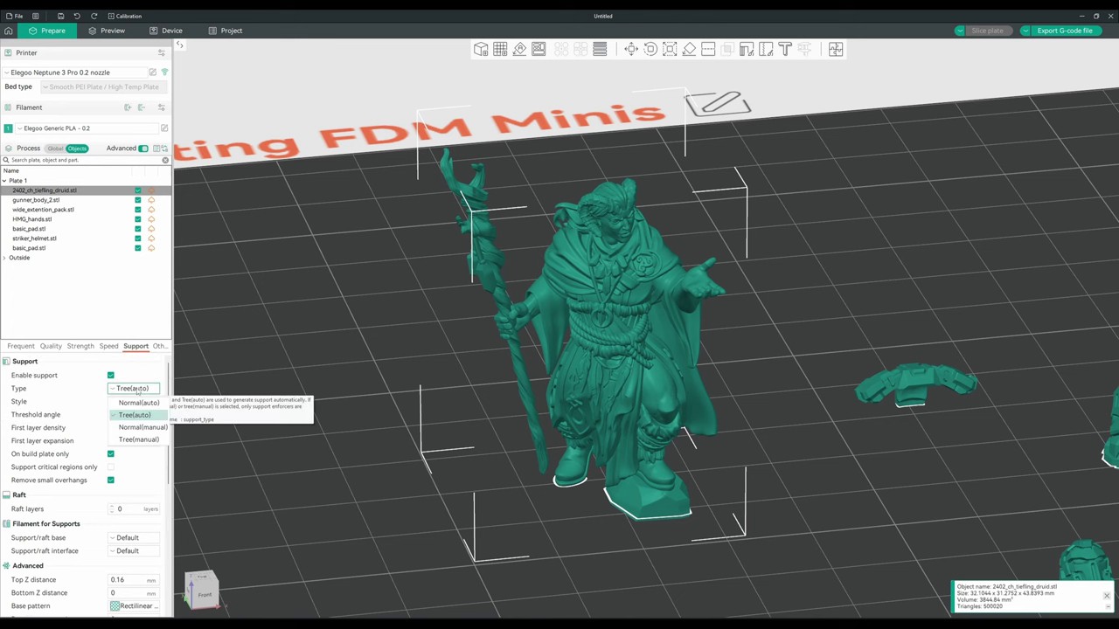
pyautogui.click(139, 440)
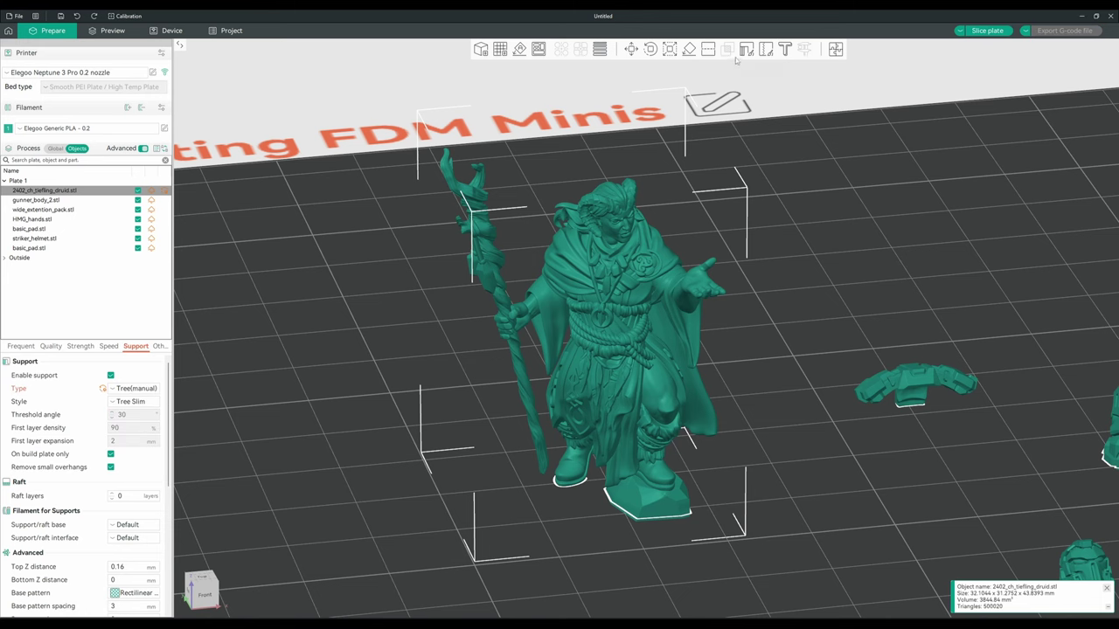
# Paint supports with a 0.40 pen on the druid's front tabard tip and the robe hem between the legs.
pyautogui.click(745, 52)
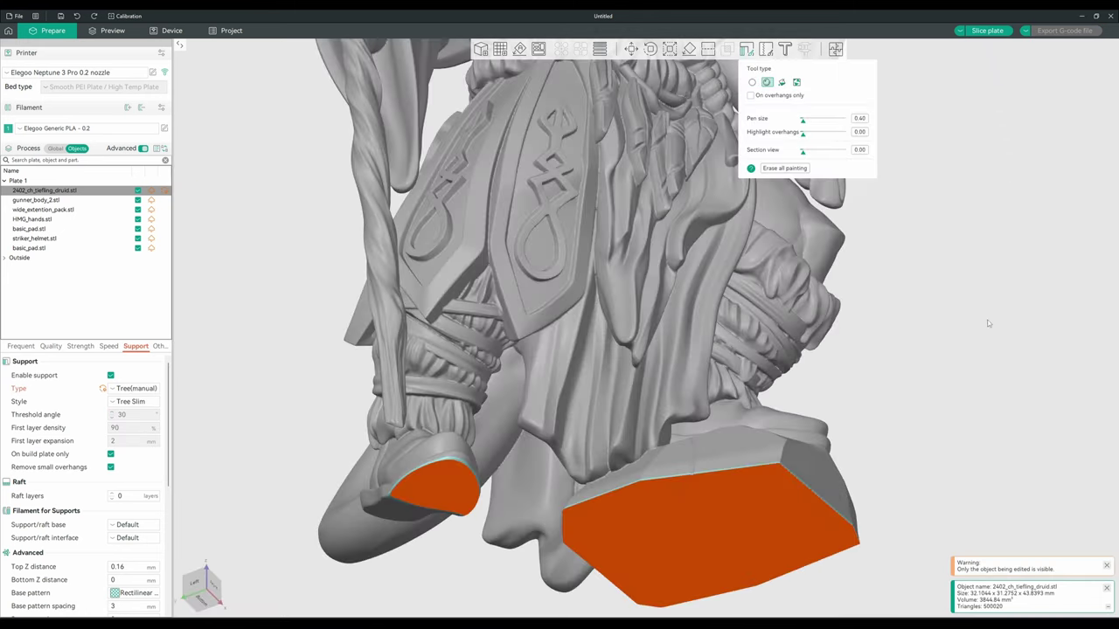
pyautogui.moveTo(514, 306); pyautogui.dragTo(517, 260, button='middle')
pyautogui.moveTo(517, 261); pyautogui.dragTo(525, 262)
pyautogui.moveTo(536, 343); pyautogui.dragTo(579, 382)
pyautogui.moveTo(1026, 282); pyautogui.dragTo(1043, 317)
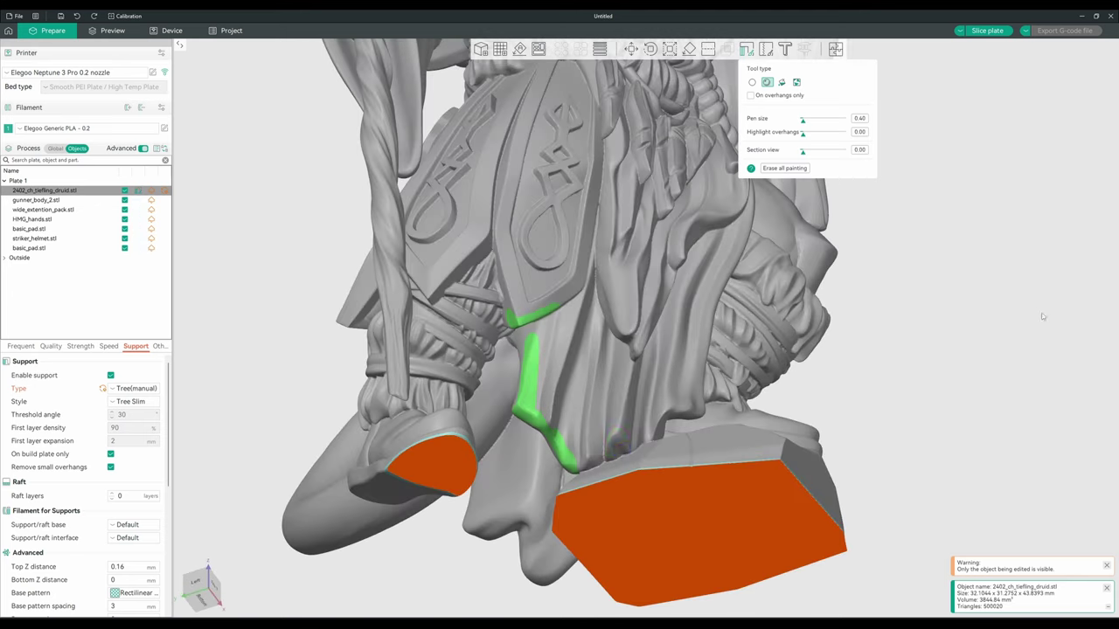
pyautogui.moveTo(587, 467); pyautogui.dragTo(700, 437)
pyautogui.moveTo(961, 306); pyautogui.dragTo(830, 359)
pyautogui.scroll(3, 715, 308)
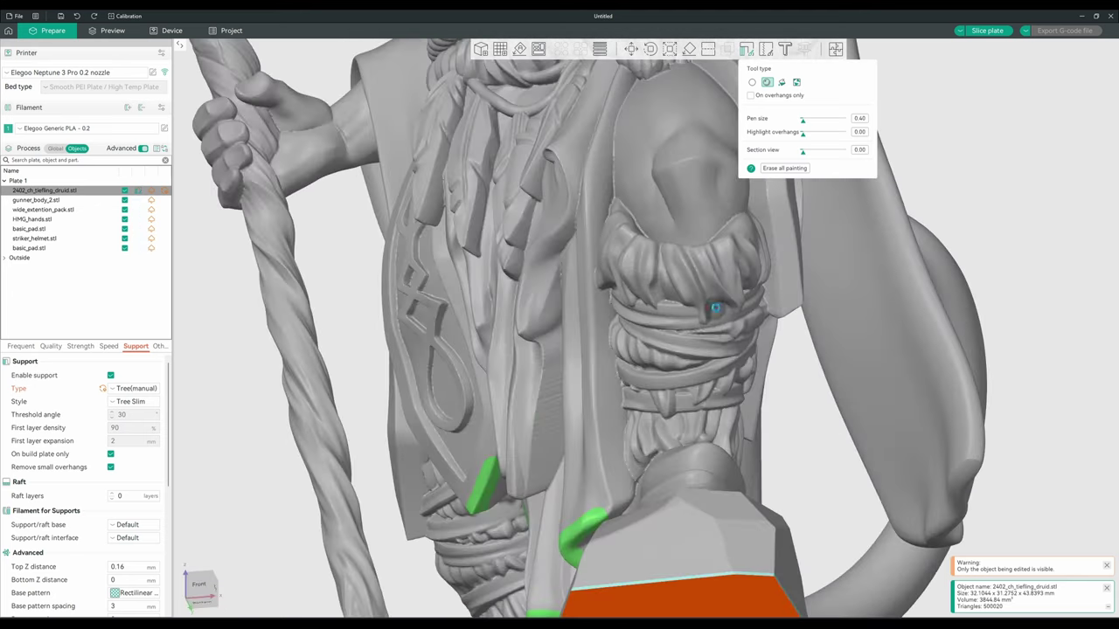
# Paint supports along the druid's lower cloak hem and the folds of the robe behind the large foot block.
pyautogui.moveTo(633, 304)
pyautogui.mouseDown()
pyautogui.moveTo(874, 289)
pyautogui.moveTo(428, 275)
pyautogui.mouseUp()
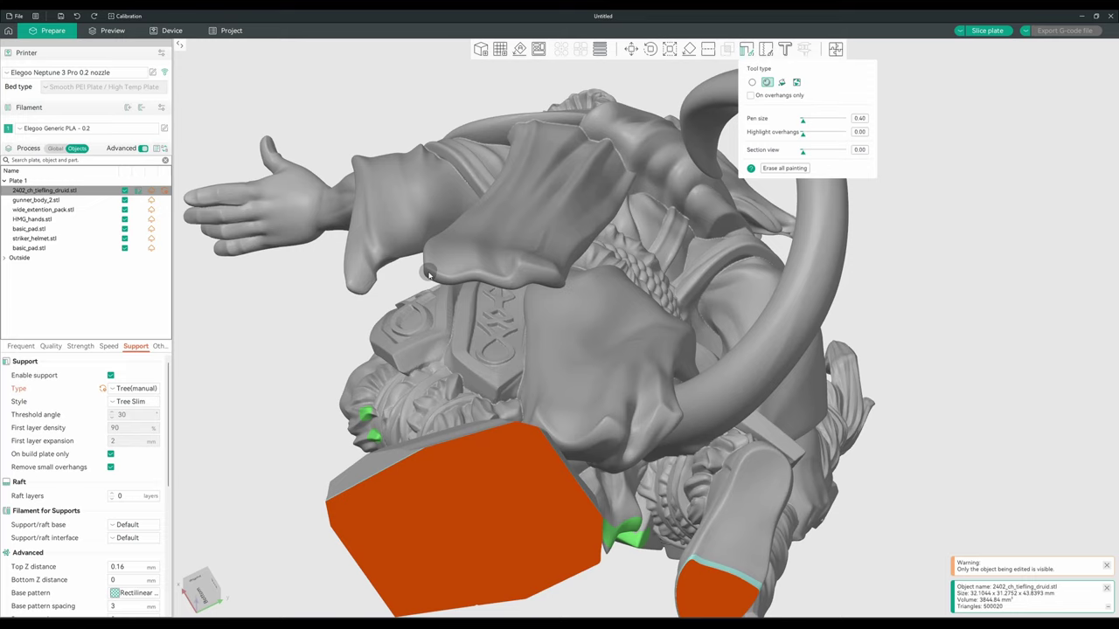
pyautogui.moveTo(874, 253)
pyautogui.mouseDown()
pyautogui.moveTo(860, 332)
pyautogui.moveTo(951, 327)
pyautogui.moveTo(901, 178)
pyautogui.moveTo(931, 166)
pyautogui.mouseUp()
pyautogui.moveTo(706, 362); pyautogui.dragTo(706, 409)
pyautogui.moveTo(786, 477)
pyautogui.mouseDown()
pyautogui.moveTo(456, 455)
pyautogui.moveTo(373, 469)
pyautogui.moveTo(825, 341)
pyautogui.moveTo(962, 342)
pyautogui.moveTo(535, 333)
pyautogui.mouseUp()
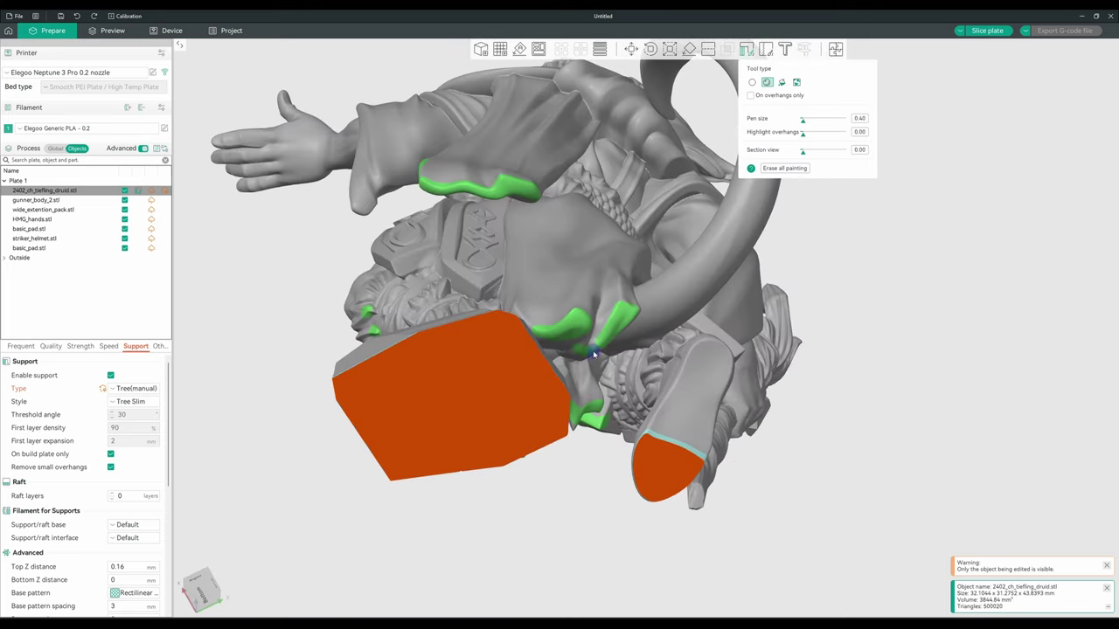
pyautogui.moveTo(594, 354); pyautogui.dragTo(591, 289)
# Highlight overhangs at 10.00 and paint supports under the druid's tail, the rear boot sole and the staff tip.
pyautogui.moveTo(712, 227)
pyautogui.mouseDown()
pyautogui.moveTo(703, 345)
pyautogui.moveTo(604, 388)
pyautogui.mouseUp()
pyautogui.scroll(5, 604, 387)
pyautogui.moveTo(526, 462); pyautogui.dragTo(525, 367)
pyautogui.moveTo(813, 341); pyautogui.dragTo(926, 430)
pyautogui.scroll(-5, 776, 401)
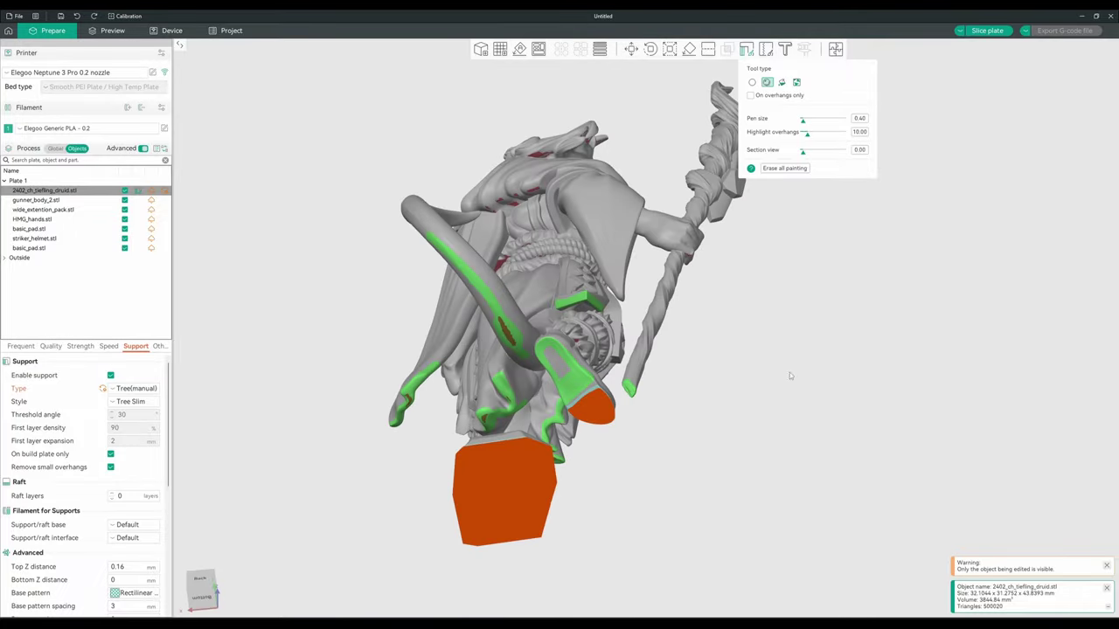
# Paint small support spots along the druid's staff shaft below the hand and finish the support painting.
pyautogui.moveTo(857, 360); pyautogui.dragTo(760, 389)
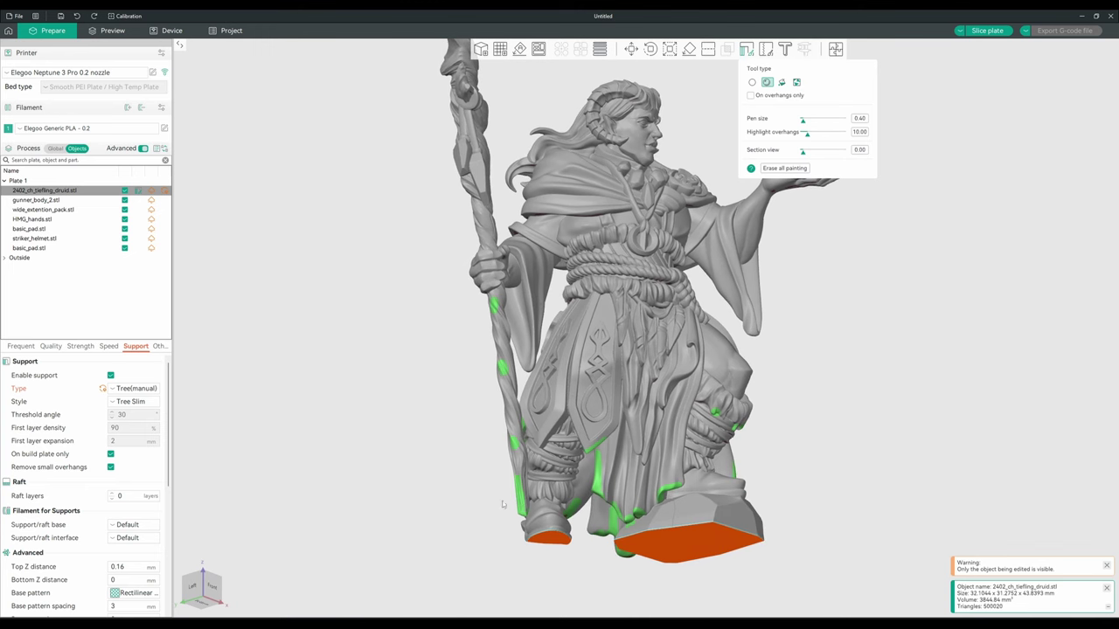
pyautogui.moveTo(503, 504); pyautogui.dragTo(616, 524)
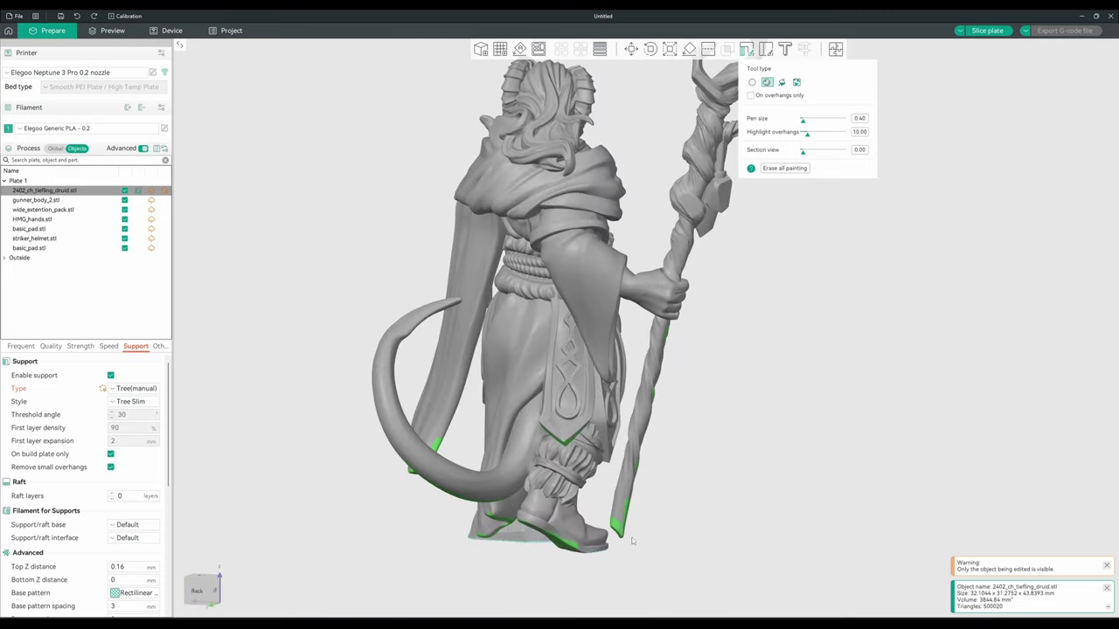
pyautogui.moveTo(732, 477); pyautogui.dragTo(722, 430)
pyautogui.scroll(4, 660, 335)
pyautogui.moveTo(792, 385)
pyautogui.mouseDown()
pyautogui.moveTo(695, 414)
pyautogui.moveTo(500, 291)
pyautogui.moveTo(597, 242)
pyautogui.moveTo(504, 353)
pyautogui.moveTo(543, 361)
pyautogui.moveTo(559, 350)
pyautogui.moveTo(664, 341)
pyautogui.moveTo(862, 338)
pyautogui.mouseUp()
pyautogui.scroll(-10, 862, 337)
pyautogui.press('Escape')
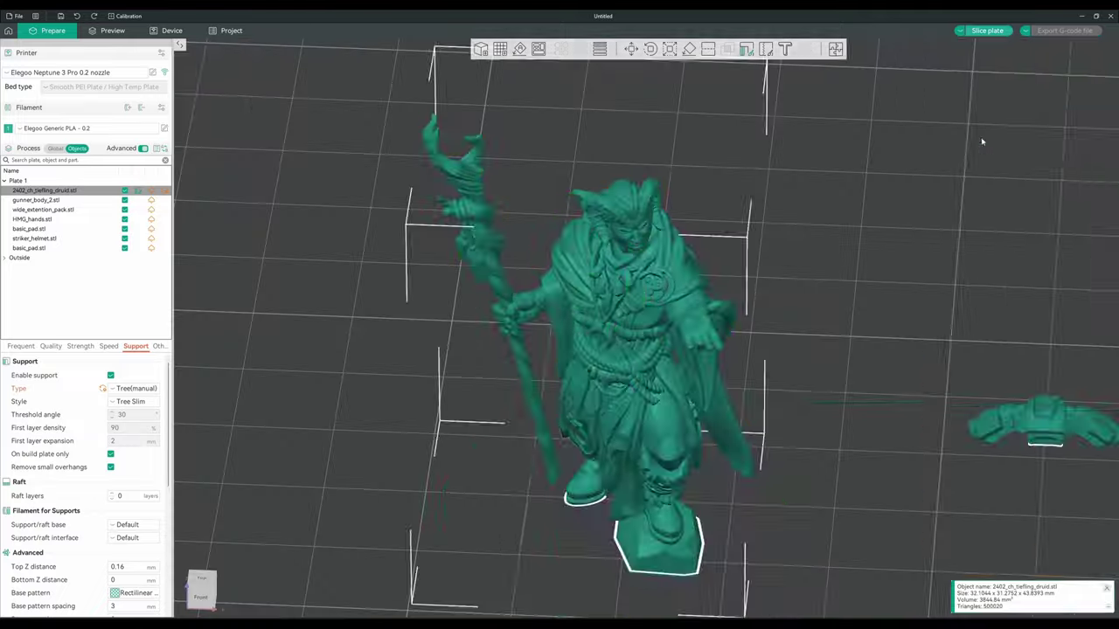
# Check the sliced result and paint further supports on the druid's upper staff, hands, sleeve, shoulders and hair.
pyautogui.click(987, 30)
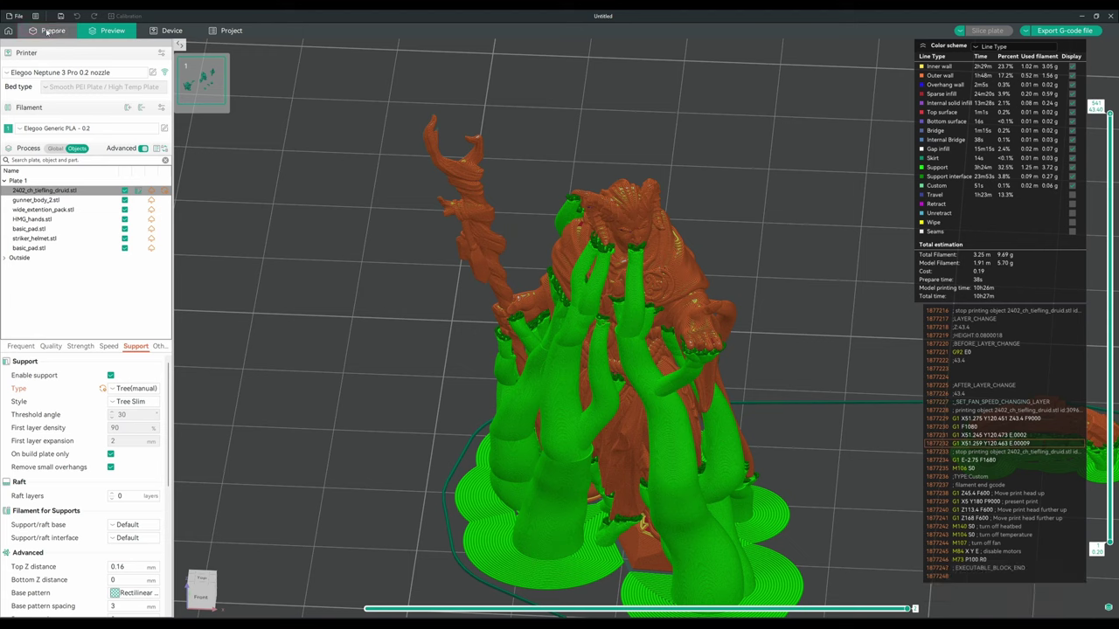
pyautogui.click(47, 32)
pyautogui.click(747, 49)
pyautogui.scroll(5, 542, 219)
pyautogui.moveTo(508, 289)
pyautogui.mouseDown()
pyautogui.moveTo(487, 215)
pyautogui.moveTo(500, 183)
pyautogui.moveTo(481, 171)
pyautogui.mouseUp()
pyautogui.moveTo(524, 236); pyautogui.dragTo(490, 385)
pyautogui.moveTo(542, 314); pyautogui.dragTo(417, 321)
pyautogui.scroll(-3, 417, 322)
pyautogui.moveTo(900, 314); pyautogui.dragTo(831, 307)
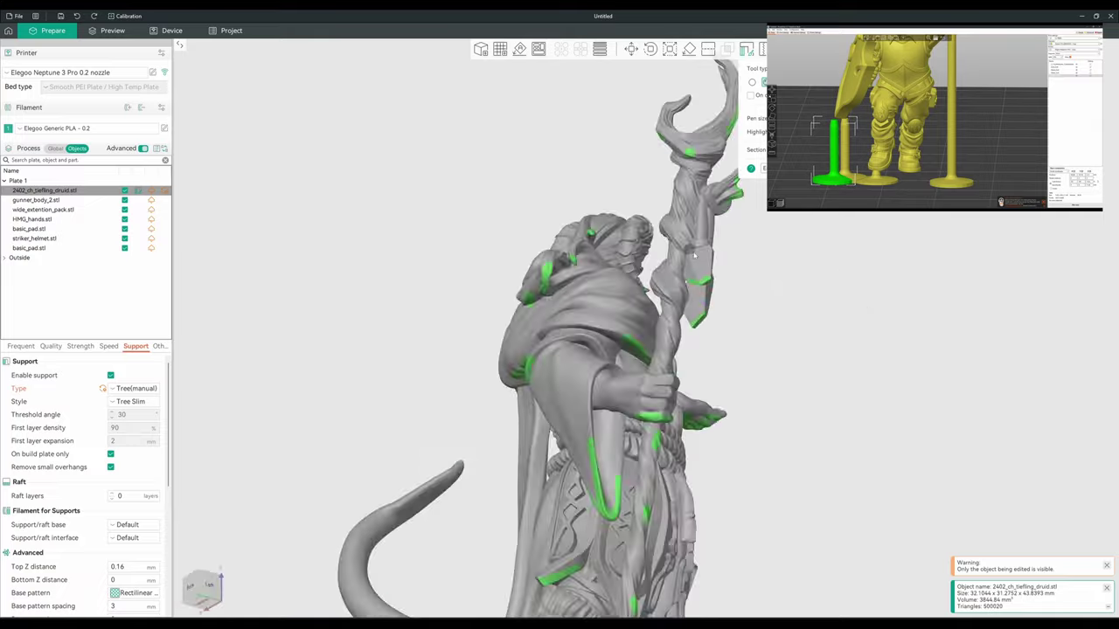
pyautogui.scroll(-5, 922, 303)
pyautogui.moveTo(988, 306); pyautogui.dragTo(862, 320)
# Slice the plate and step through the layers of the druid, the helmet and the shoulder pads.
pyautogui.click(987, 30)
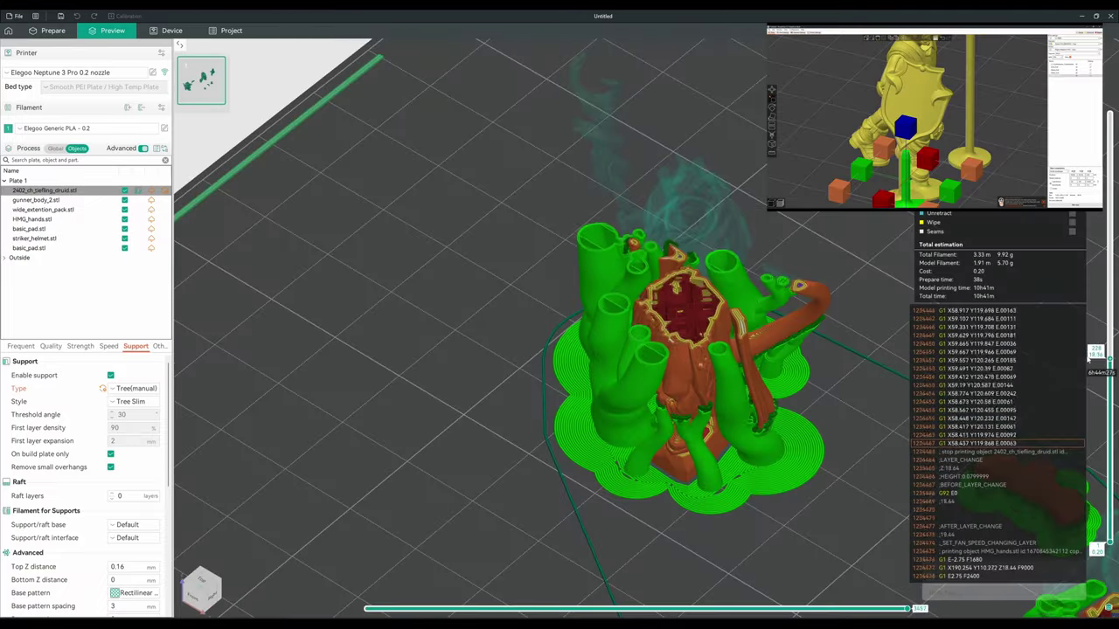
pyautogui.moveTo(1091, 354); pyautogui.dragTo(1106, 114)
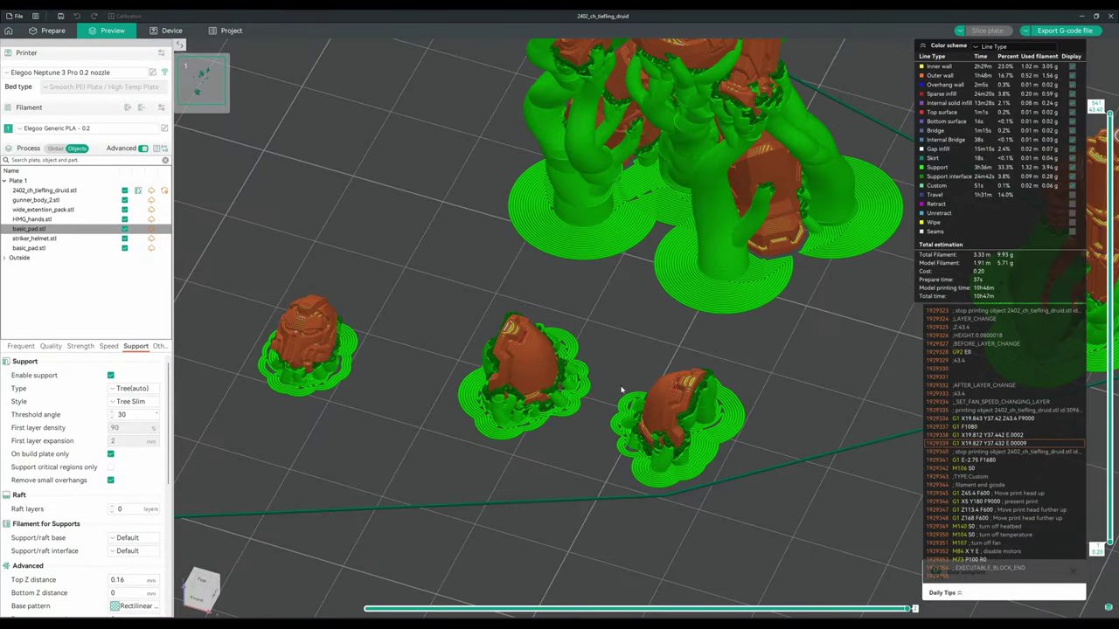
pyautogui.moveTo(1110, 298); pyautogui.dragTo(1059, 537)
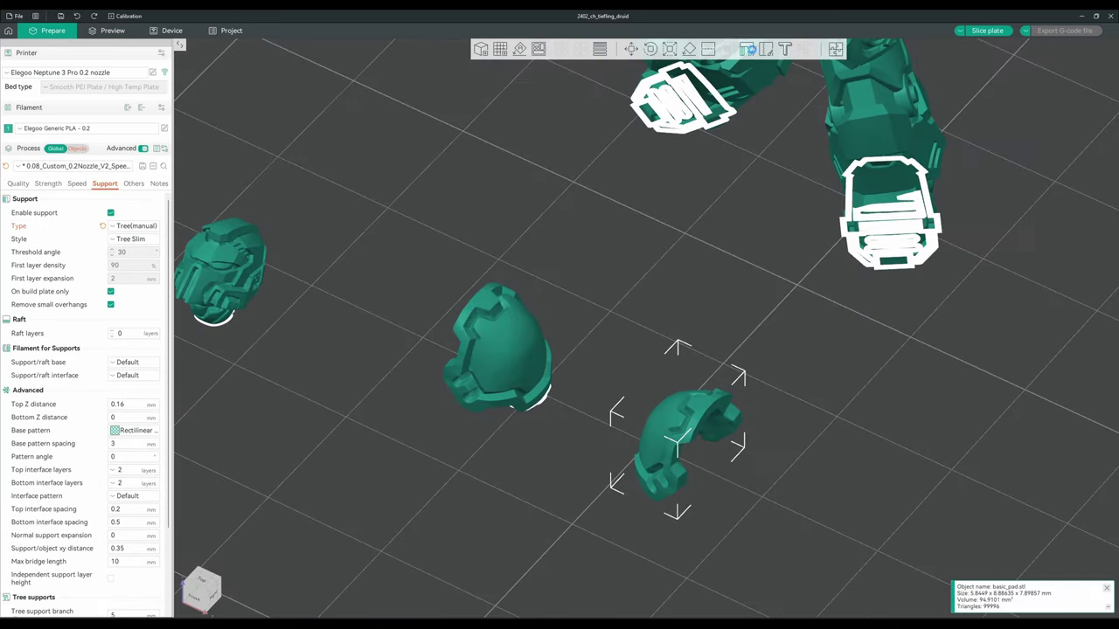
# Paint manual tree supports on the underside rim of the basic_pad shoulder pad and check the sliced layers.
pyautogui.click(751, 50)
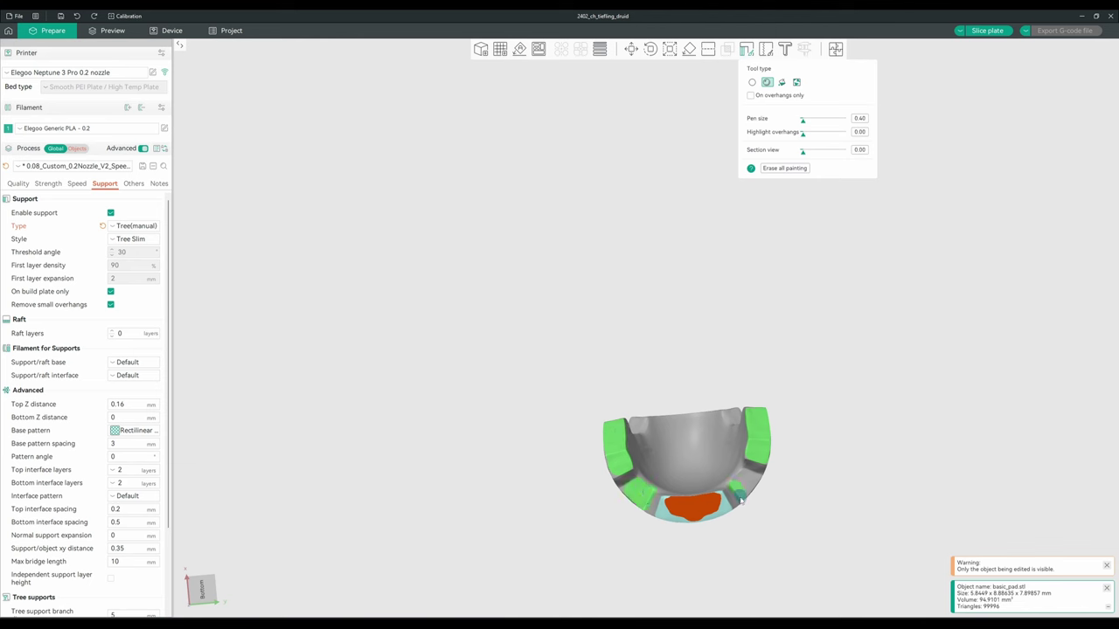
pyautogui.moveTo(835, 453); pyautogui.dragTo(830, 463)
pyautogui.moveTo(684, 419); pyautogui.dragTo(680, 458)
pyautogui.moveTo(809, 437); pyautogui.dragTo(875, 490)
pyautogui.scroll(-5, 861, 437)
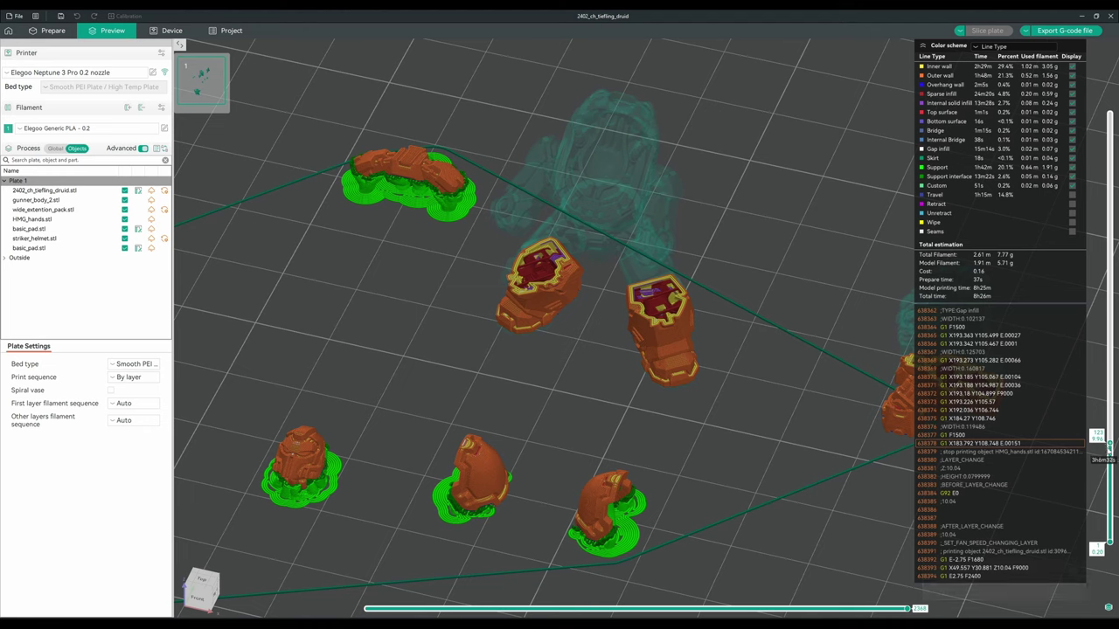
pyautogui.moveTo(1109, 444); pyautogui.dragTo(1087, 497)
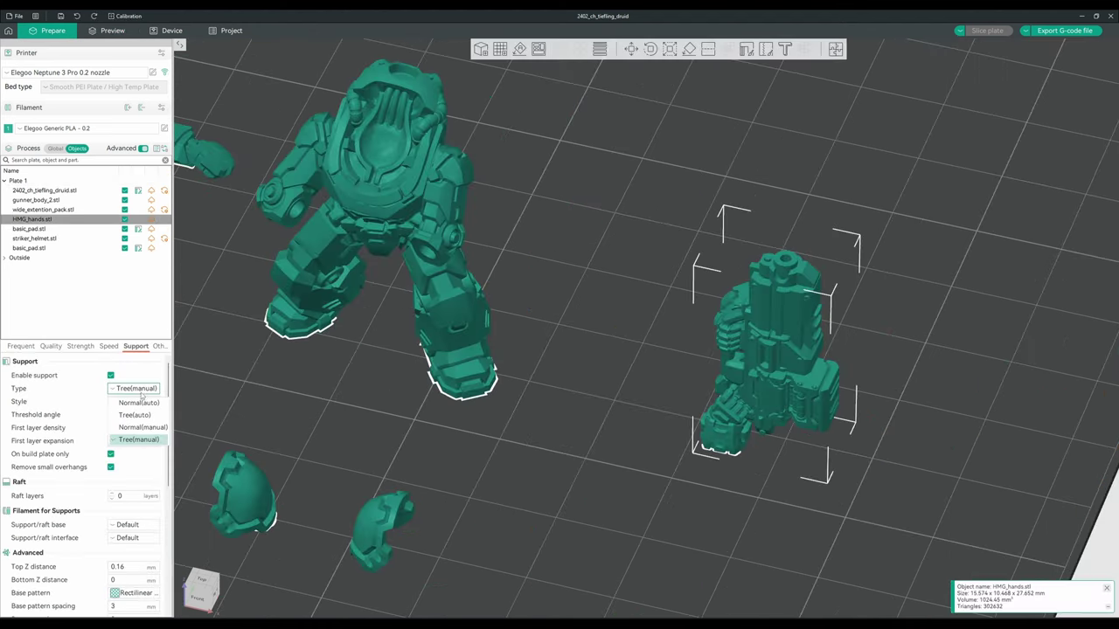
# Set the HMG_hands gun's support type to Tree(auto) and slice the plate.
pyautogui.click(137, 415)
pyautogui.click(691, 361)
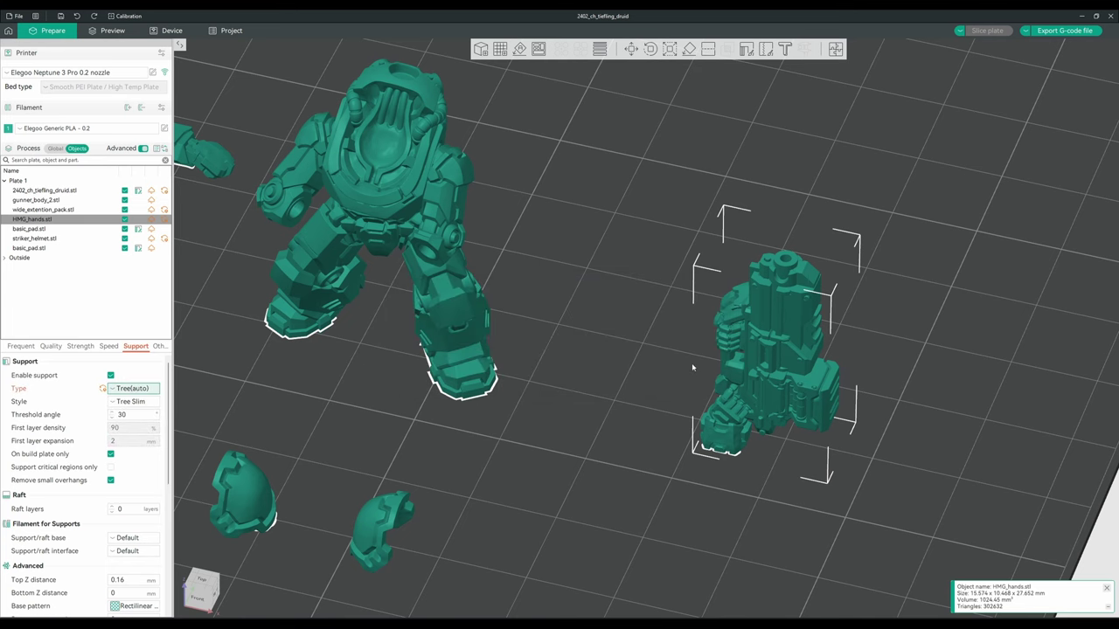
pyautogui.scroll(-2, 671, 361)
pyautogui.click(640, 334)
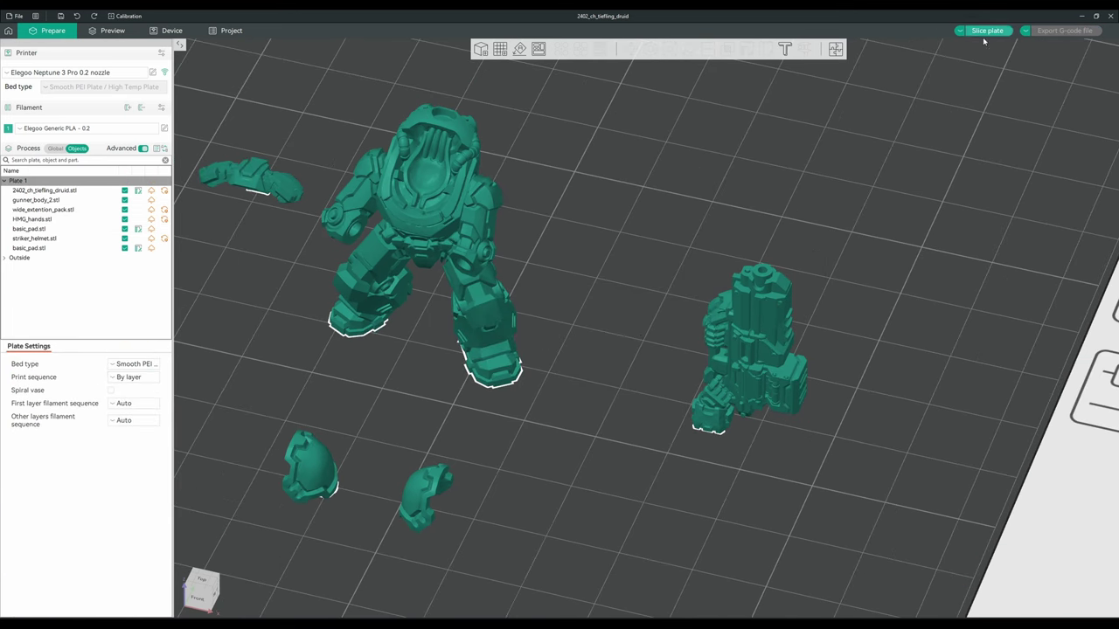
pyautogui.click(984, 31)
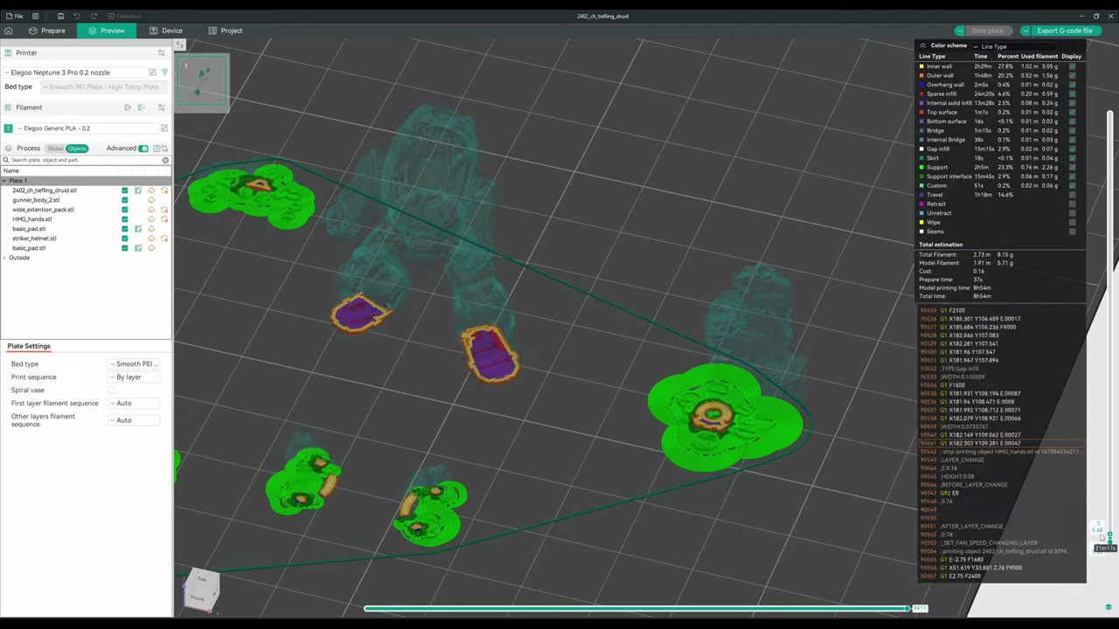
# Step through the sliced layers of the gunner body to examine its automatic tree supports around the arms and torso.
pyautogui.moveTo(1101, 536); pyautogui.dragTo(1031, 103)
pyautogui.scroll(-3, 715, 381)
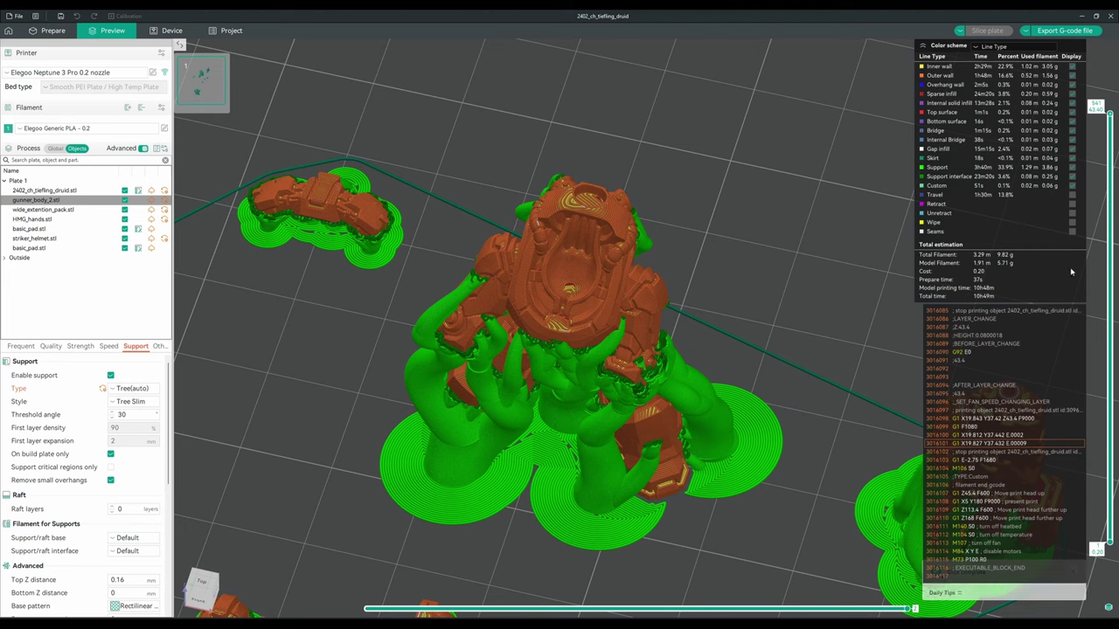
pyautogui.moveTo(1110, 295); pyautogui.dragTo(1010, 328)
pyautogui.moveTo(1109, 343); pyautogui.dragTo(1109, 350)
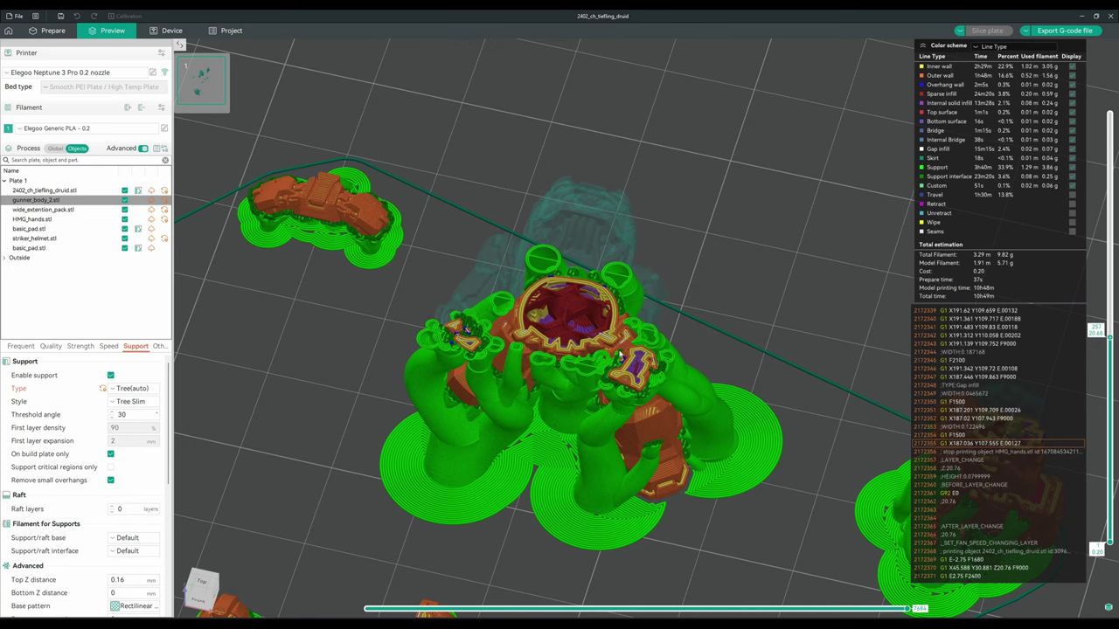
pyautogui.press('Up')
pyautogui.press('Up')
pyautogui.press('Up')
pyautogui.press('Up')
pyautogui.press('Up')
pyautogui.press('Up')
pyautogui.press('Up')
pyautogui.press('Up')
pyautogui.press('Up')
pyautogui.press('Up')
pyautogui.press('Up')
pyautogui.press('Up')
pyautogui.press('Up')
pyautogui.press('Up')
pyautogui.press('Up')
pyautogui.press('Up')
pyautogui.press('Up')
pyautogui.press('Up')
pyautogui.press('Up')
pyautogui.press('Up')
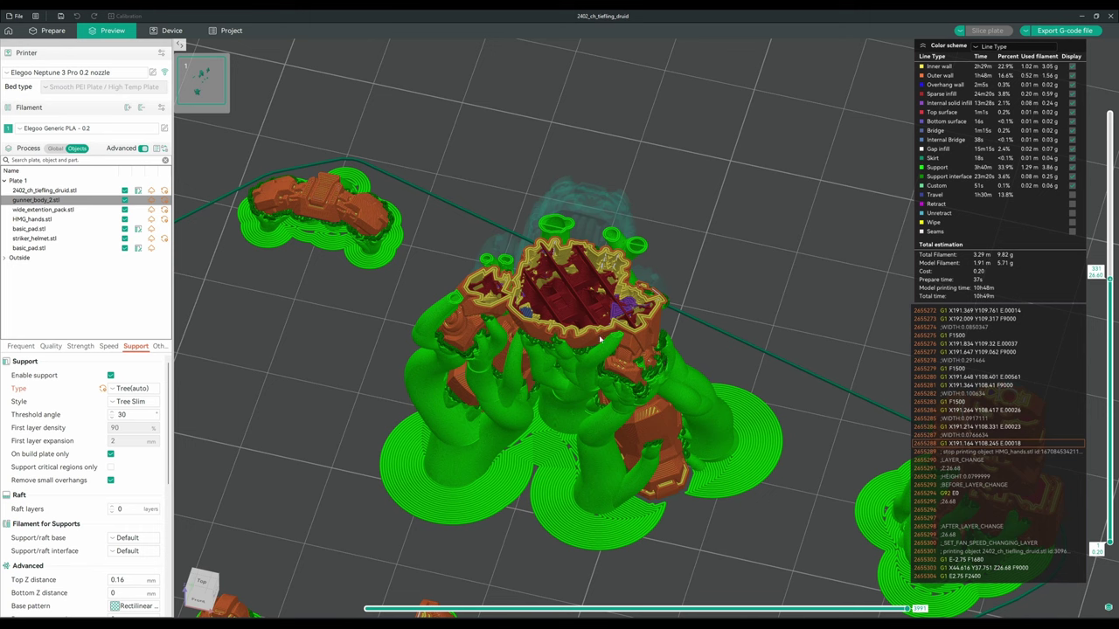
pyautogui.press('Up')
pyautogui.press('Up')
pyautogui.press('Up')
pyautogui.press('Up')
pyautogui.press('Up')
pyautogui.press('Up')
pyautogui.press('Up')
pyautogui.press('Up')
pyautogui.press('Up')
pyautogui.press('Up')
pyautogui.press('Up')
pyautogui.press('Up')
pyautogui.press('Up')
pyautogui.press('Up')
pyautogui.press('Up')
pyautogui.press('Up')
pyautogui.press('Up')
pyautogui.press('Up')
pyautogui.press('Up')
pyautogui.press('Up')
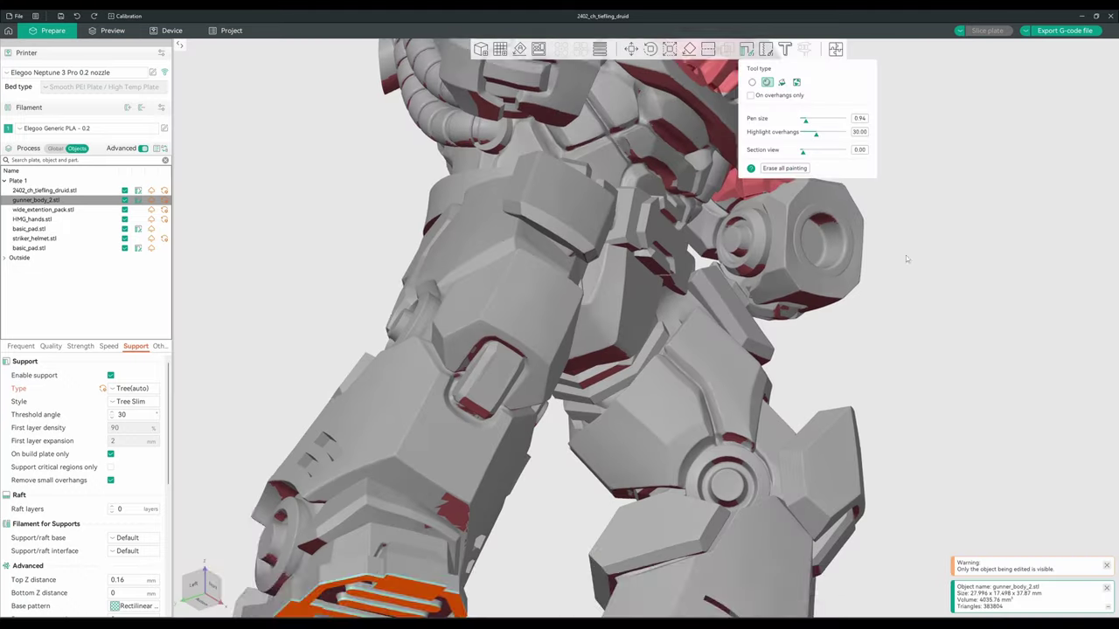
# Paint support blockers on the inner side of gunner_body_2's arm down to the forearm and slice the plate.
pyautogui.moveTo(905, 255); pyautogui.dragTo(723, 252)
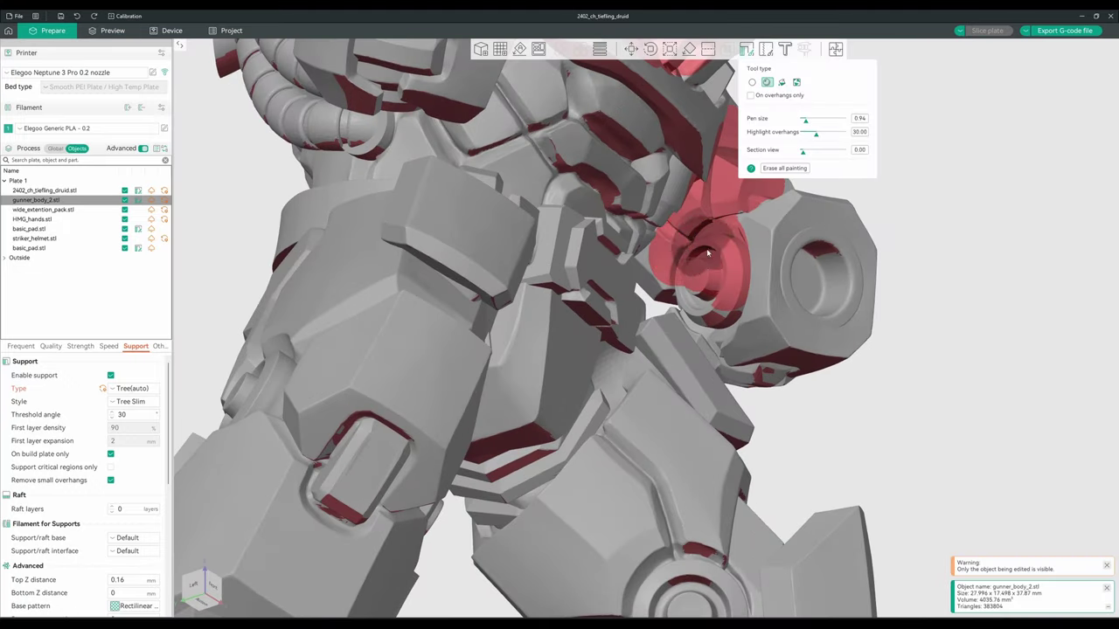
pyautogui.moveTo(710, 215); pyautogui.dragTo(648, 214)
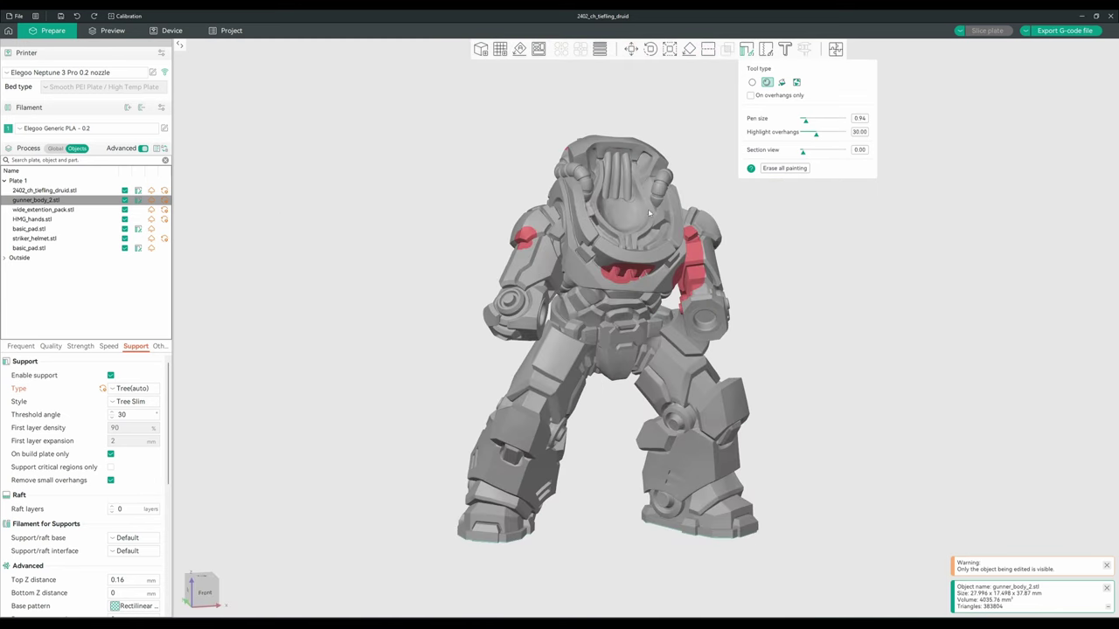
pyautogui.click(998, 30)
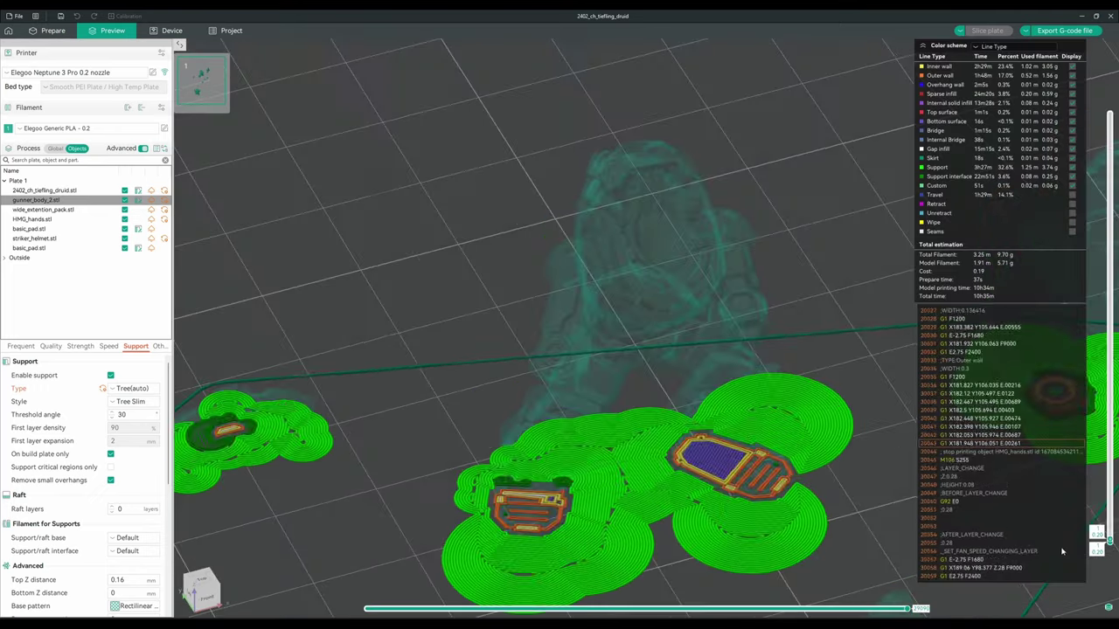
pyautogui.moveTo(1062, 550); pyautogui.dragTo(1037, 107)
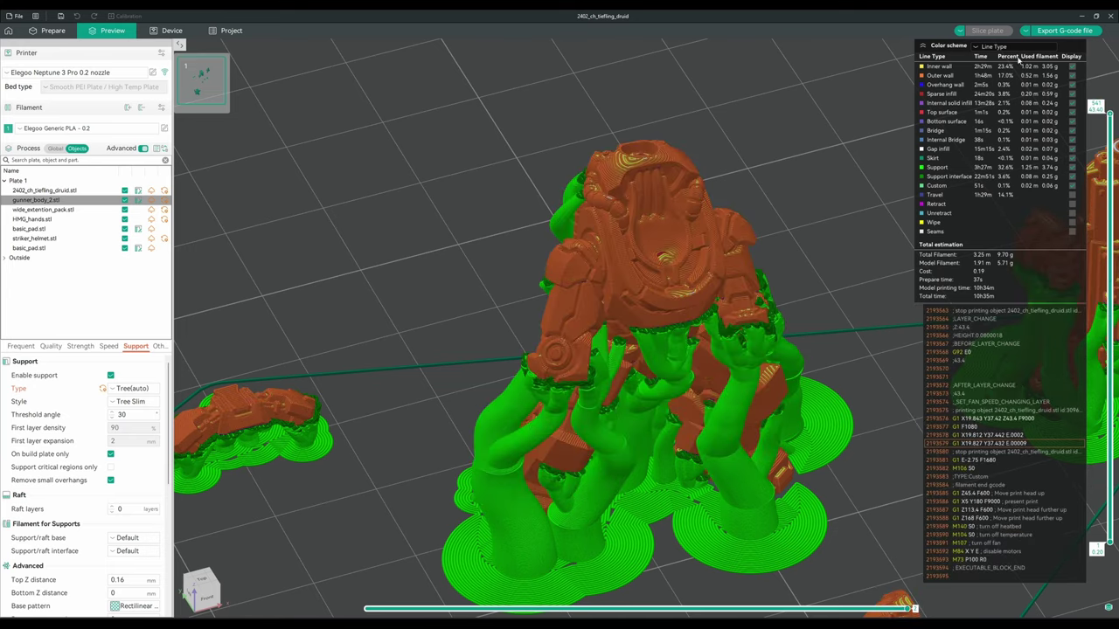